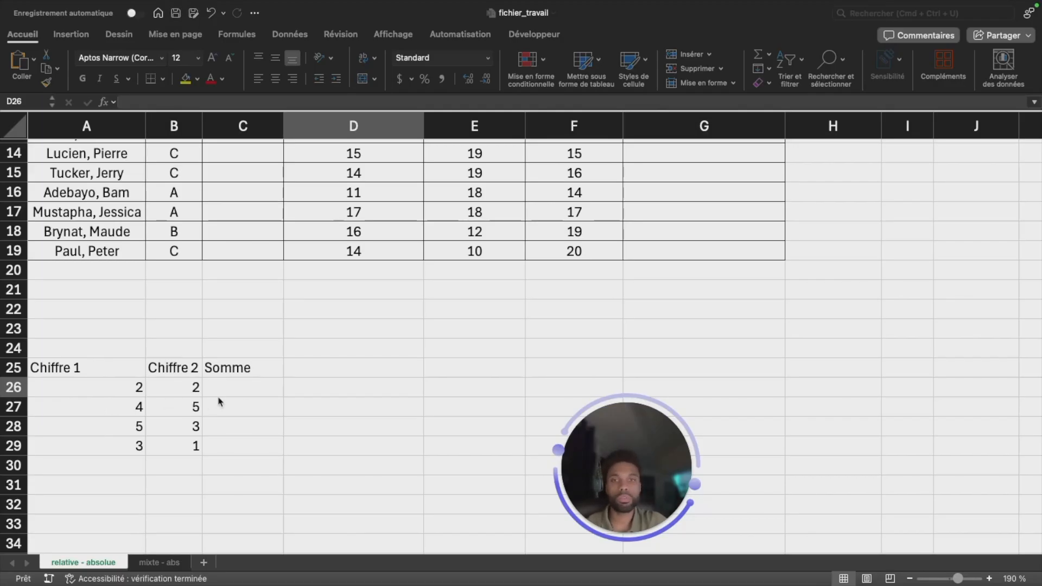
Step: Enter the relative reference formula =A26 in cell D26
click(255, 392)
click(255, 393)
click(353, 398)
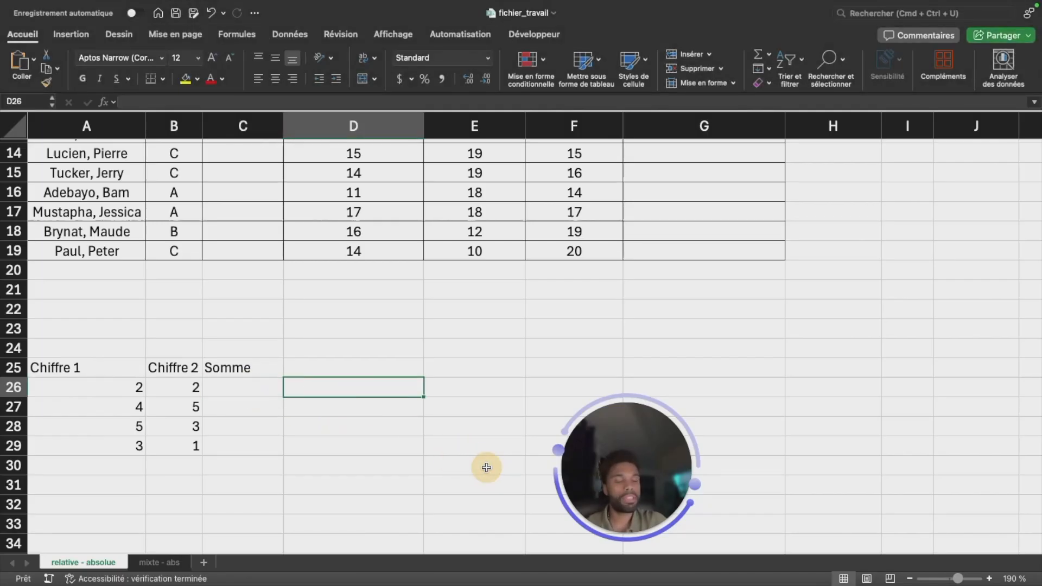
text(=)
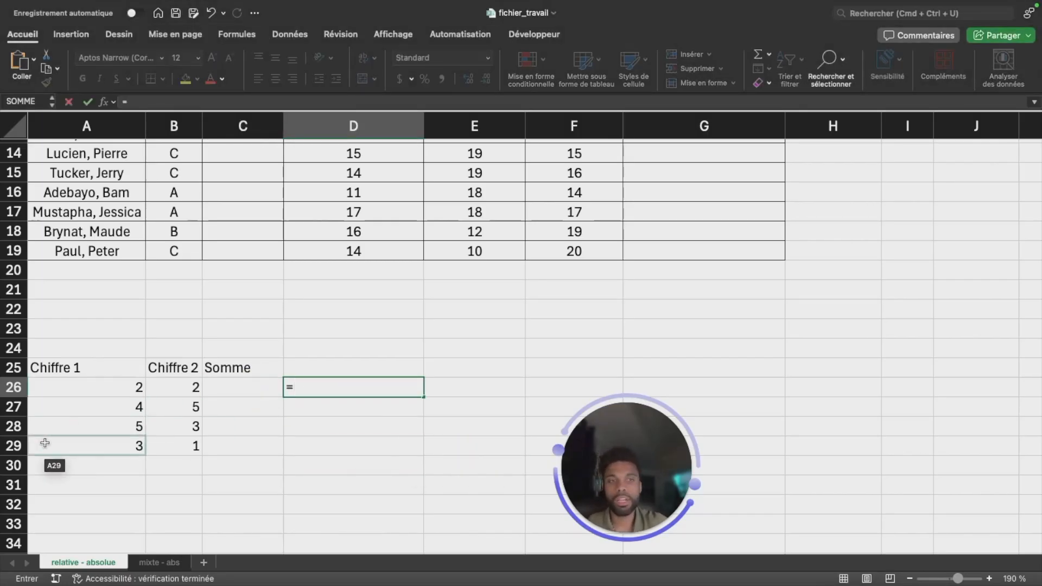
click(129, 391)
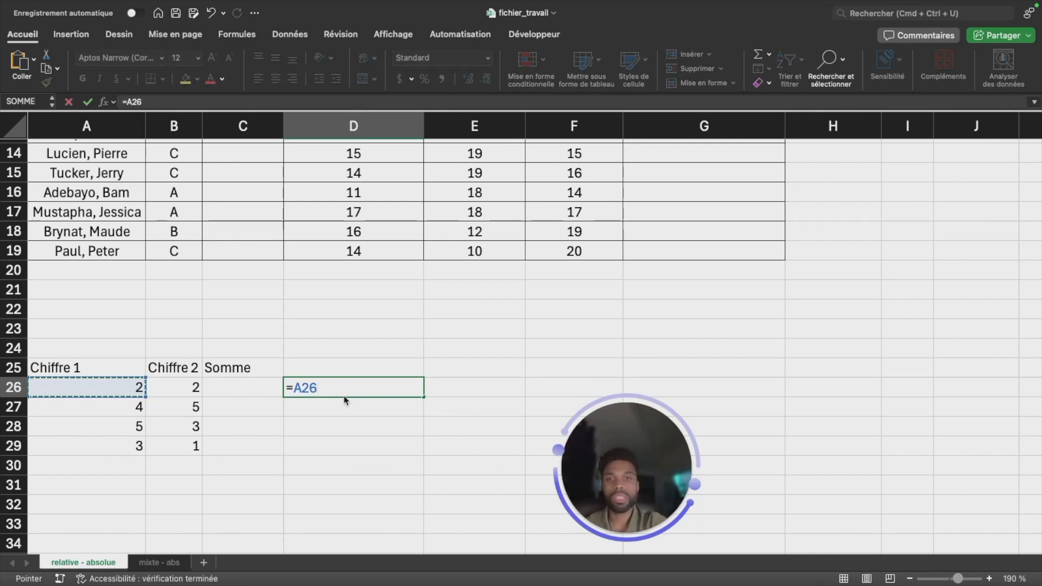
key(Return)
Step: Fill the relative formula from D26 down to D29 and check the formula in each filled cell
click(398, 388)
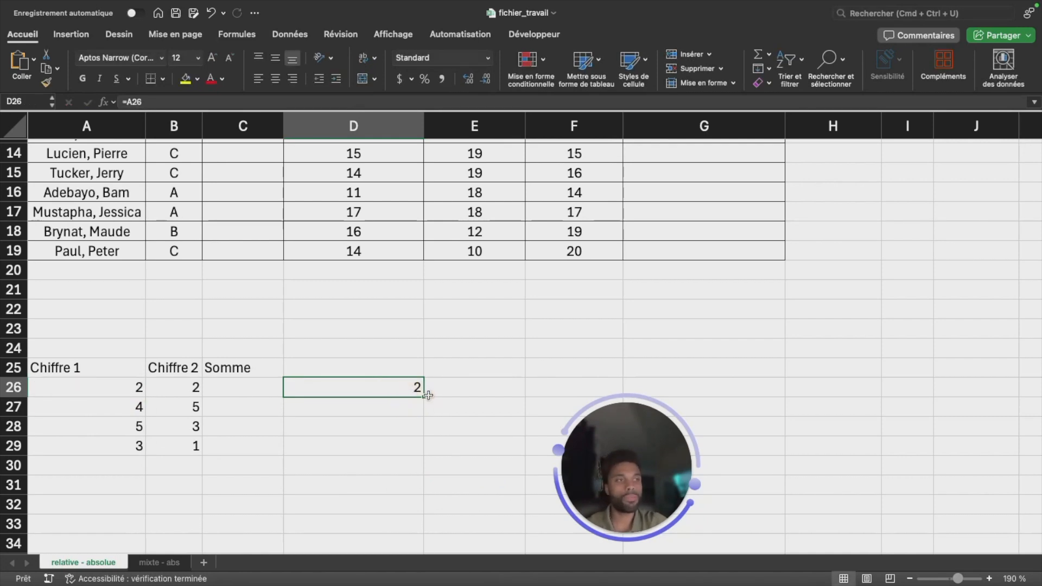
drag(424, 397, 410, 454)
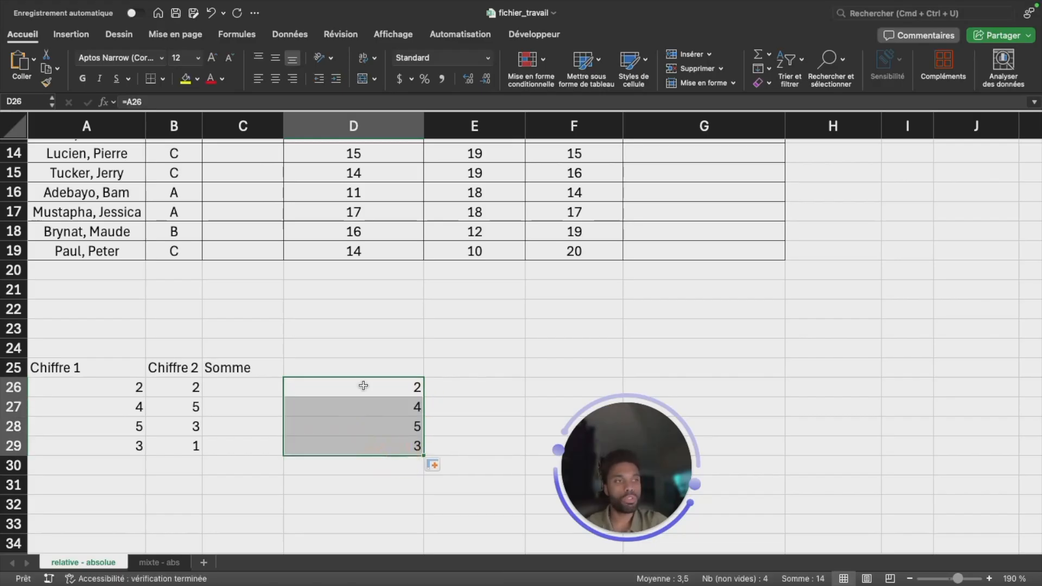
click(408, 389)
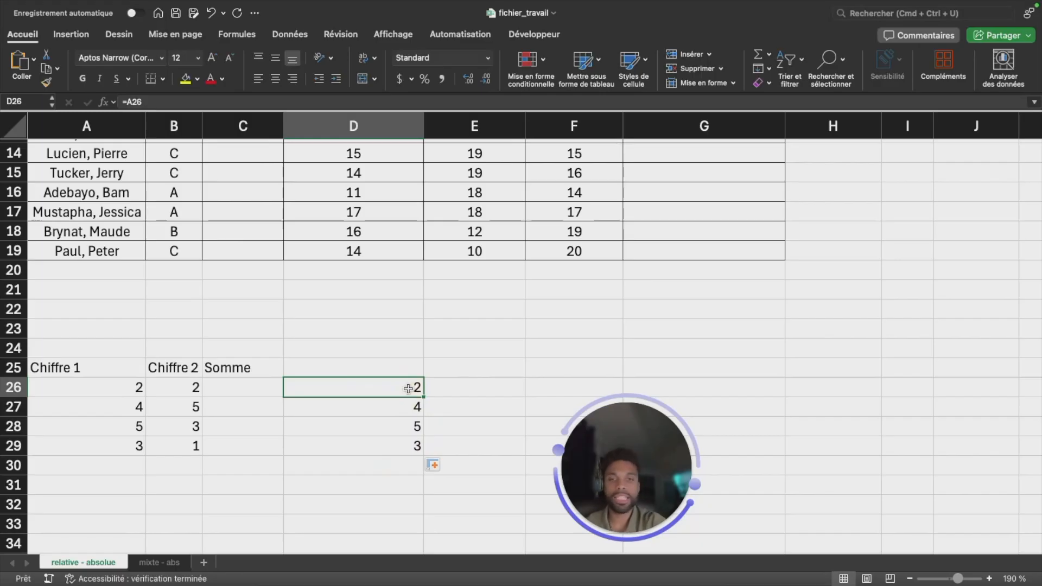
key(Down)
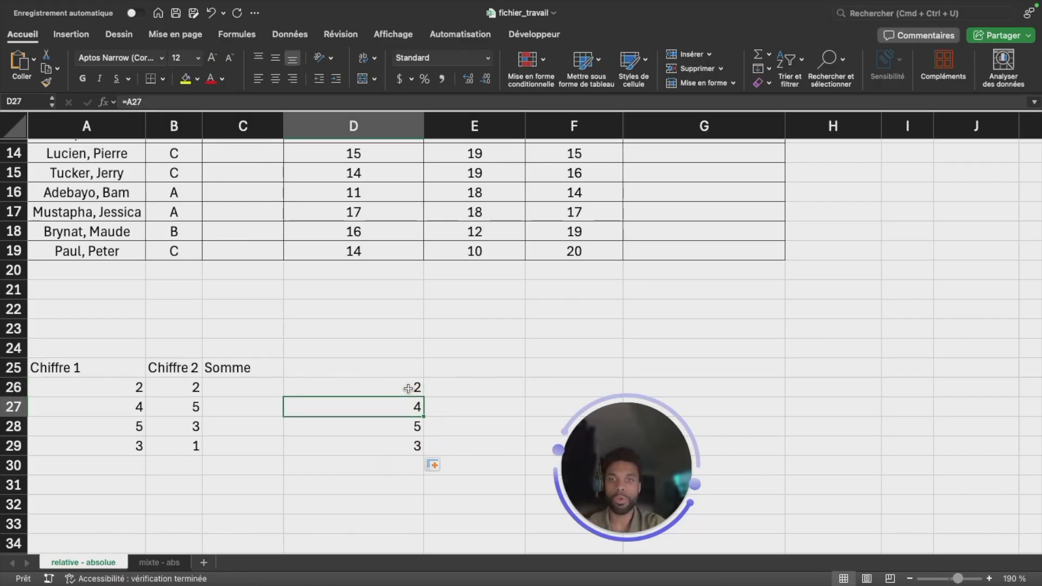
key(Down)
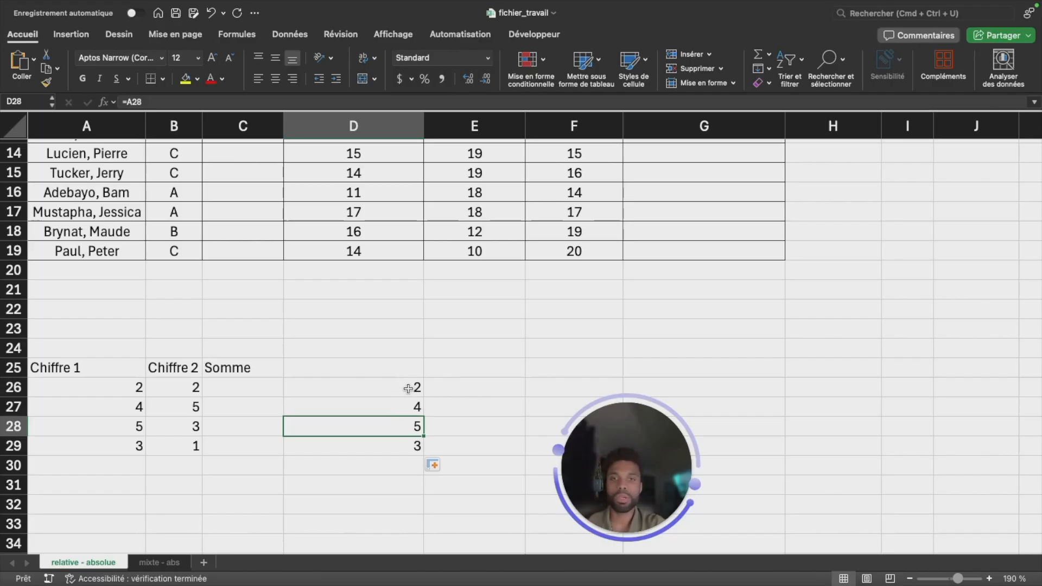
key(Down)
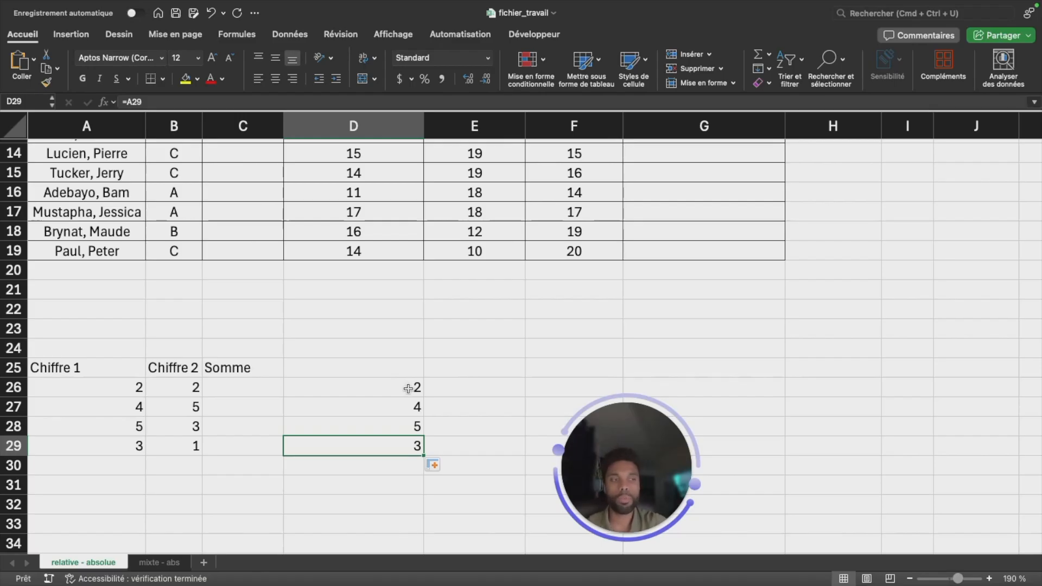
Step: Fill the relative formula from D26 across to E26 and check the copied formula
click(401, 396)
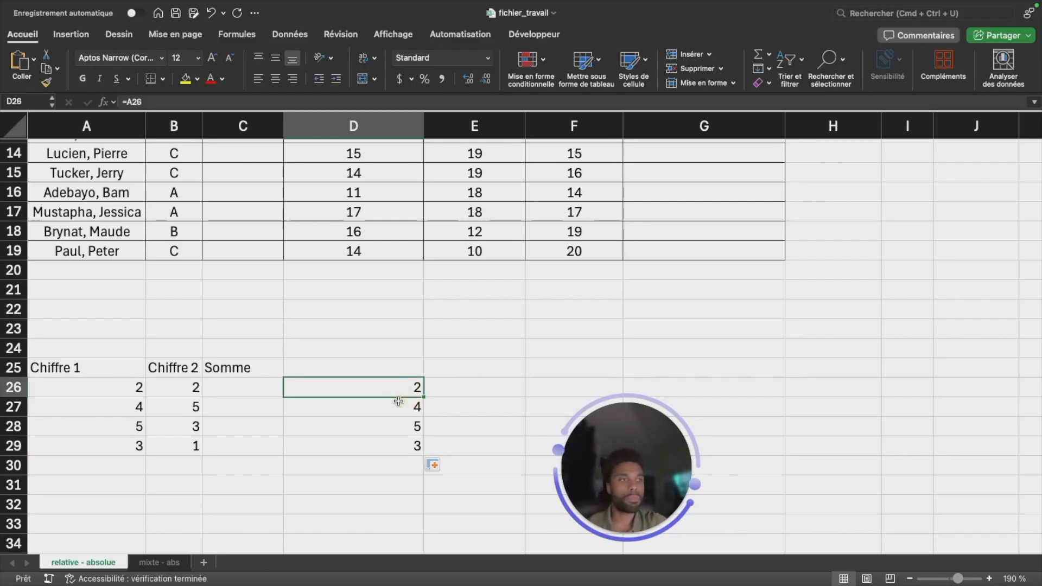
drag(423, 397, 507, 394)
click(417, 388)
click(473, 387)
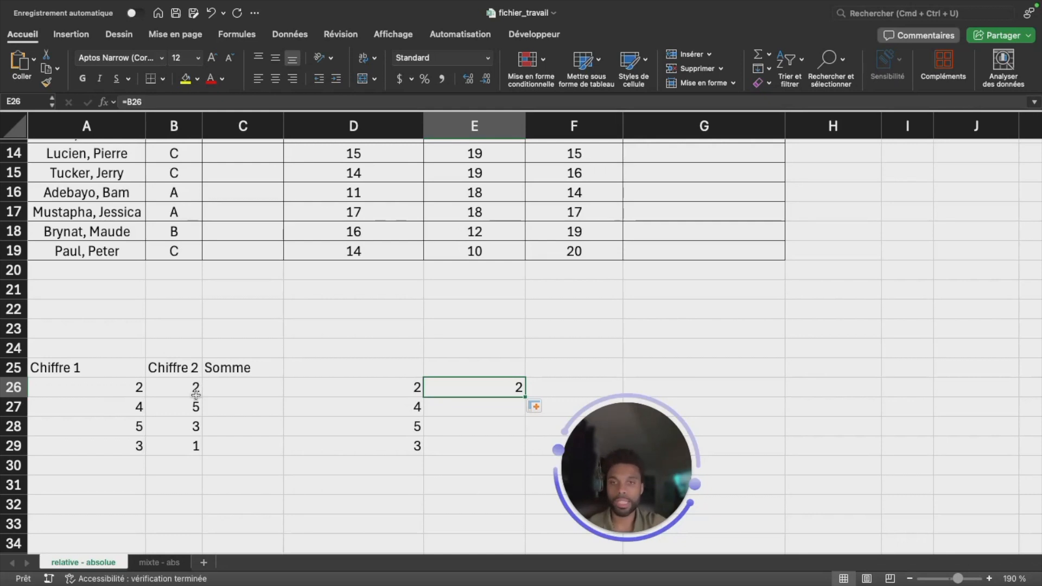
Step: Clear the copied formulas from D27:D29 and E26, keeping the original in D26
click(412, 412)
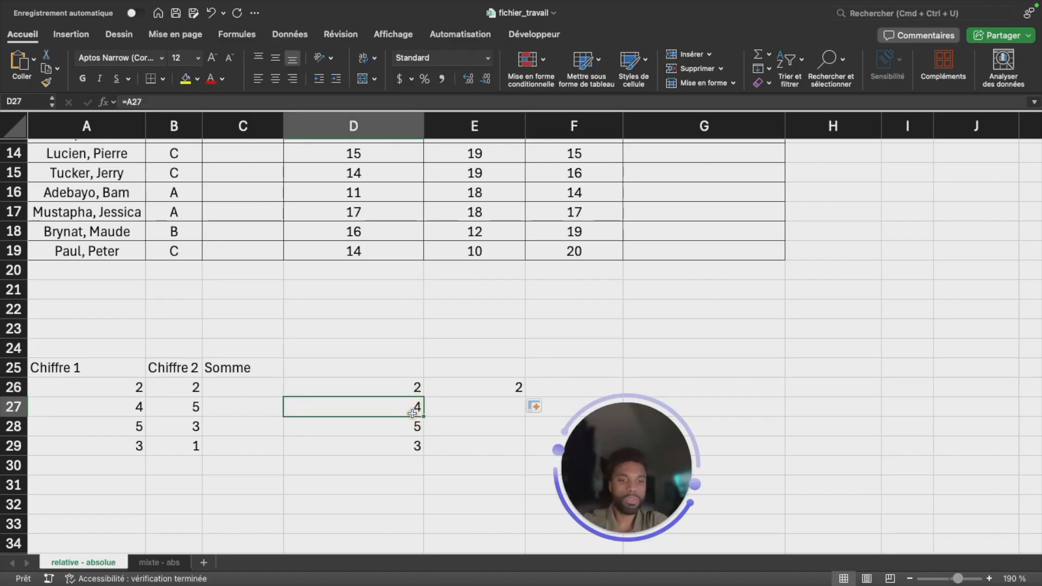
key(Delete)
key(Down)
key(Delete)
key(Down)
key(Delete)
click(412, 415)
key(Up)
key(Right)
key(Delete)
Step: Change the formula in D26 to the absolute reference =$A$26
key(Left)
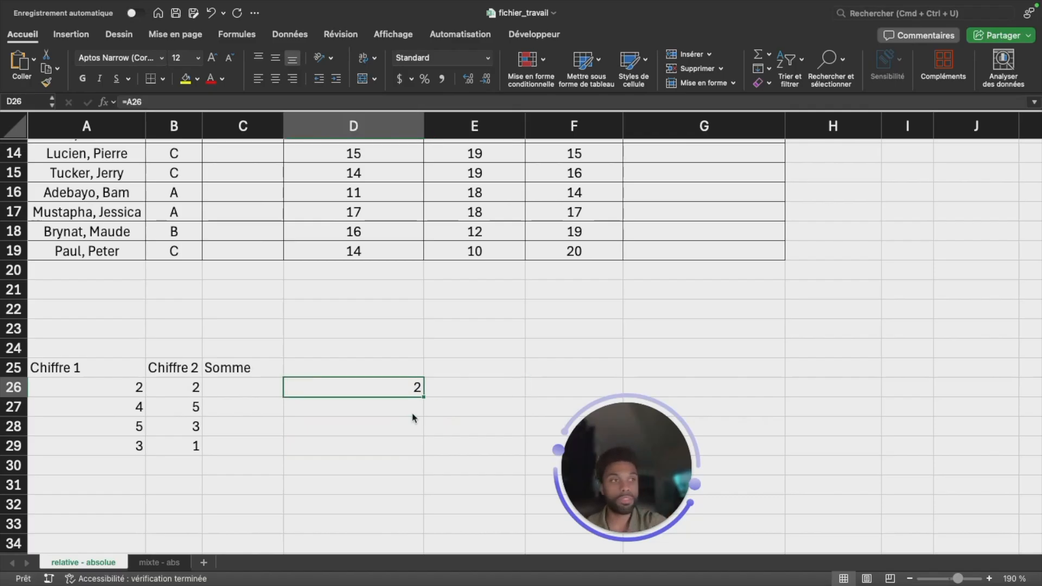
key(F2)
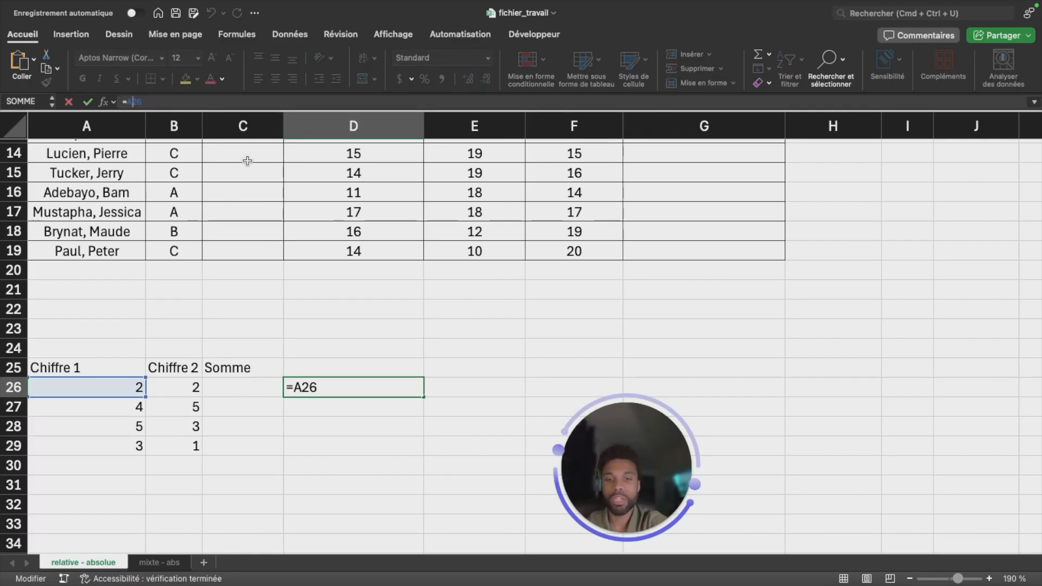
text($A)
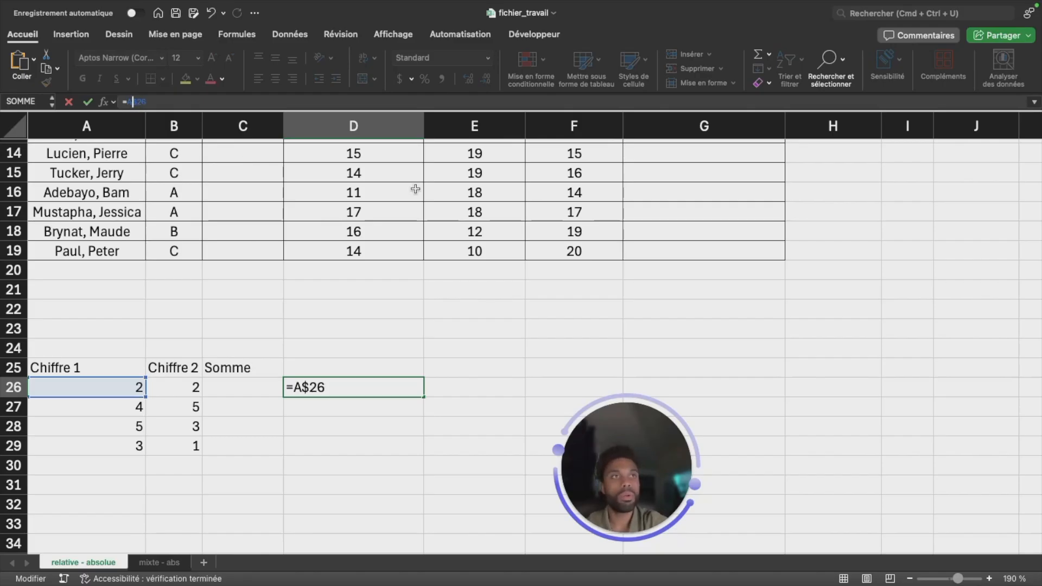
text($)
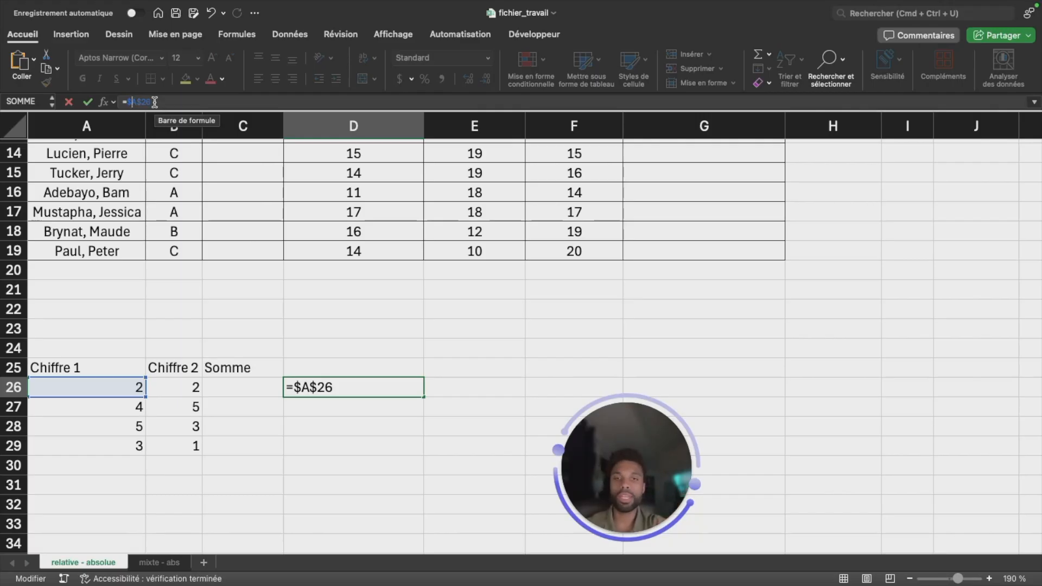
key(Return)
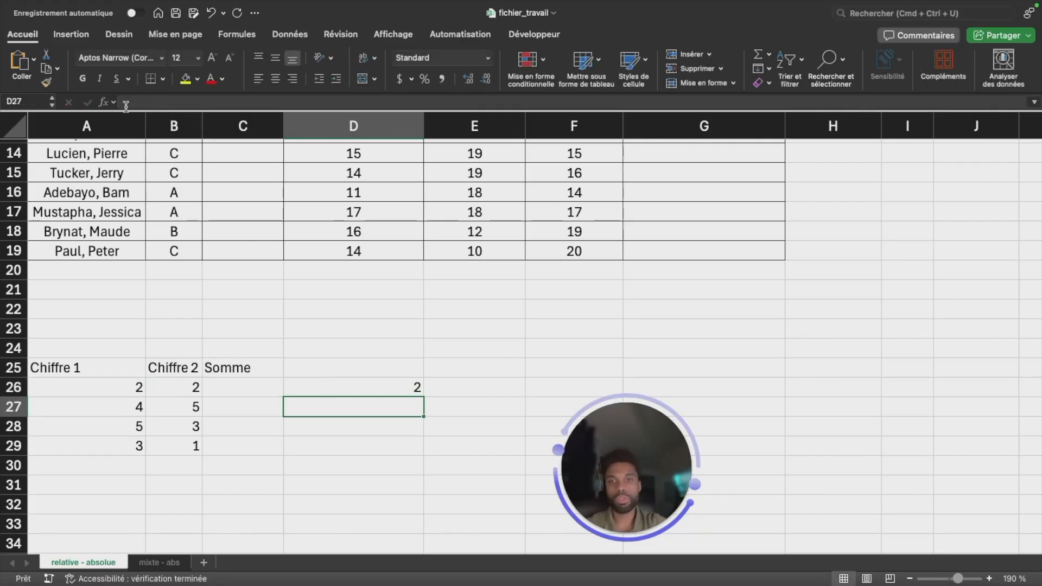
Step: Fill the absolute formula from D26 down to D29 and check the formula in each filled cell
click(402, 386)
drag(423, 396, 418, 450)
click(395, 391)
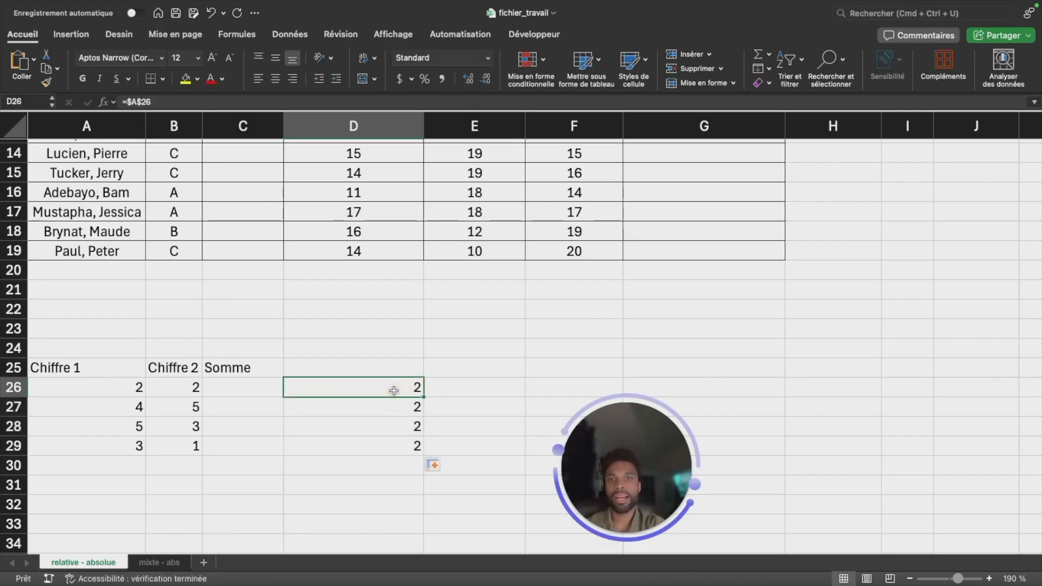
key(Down)
key(Down)
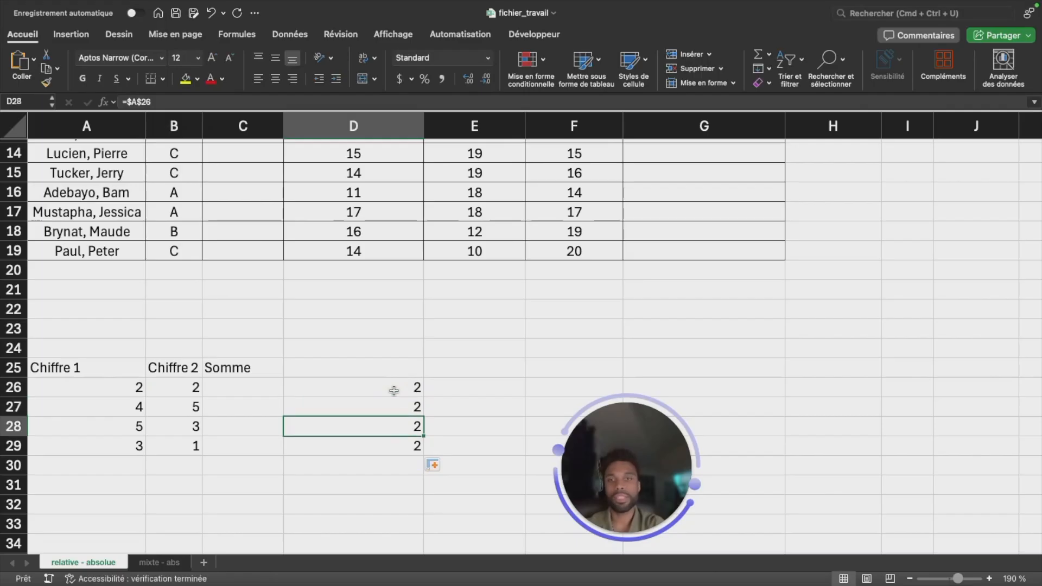
key(Down)
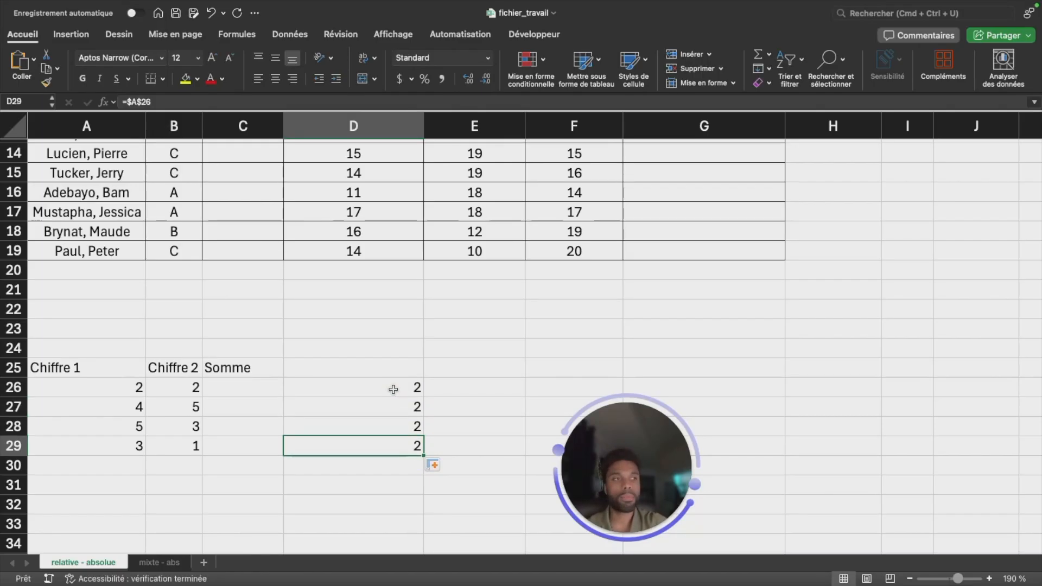
Step: Fill the absolute formula from D26 across to E26 and check the copied formula
click(414, 391)
drag(424, 396, 515, 410)
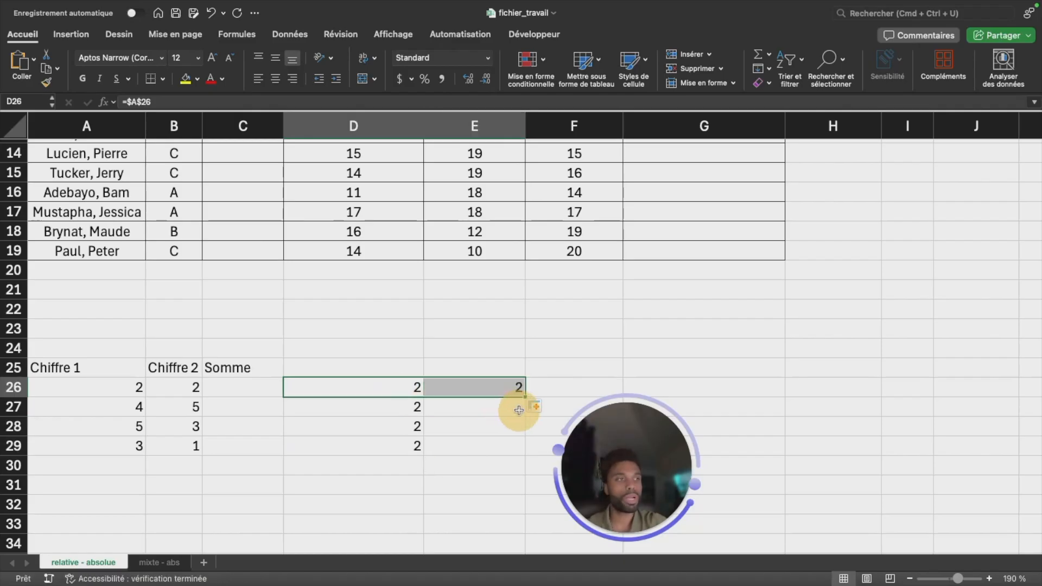
click(478, 388)
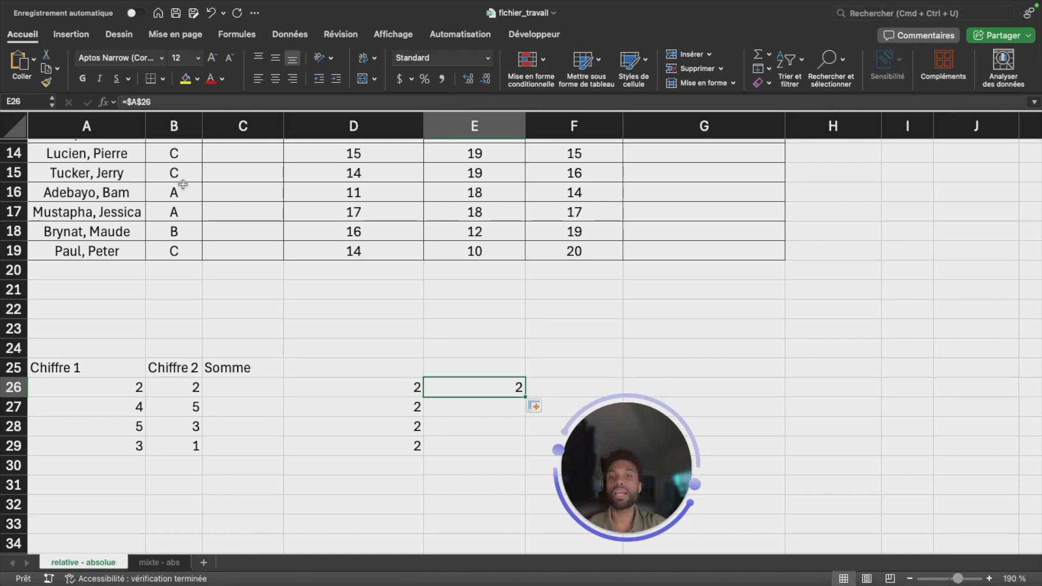
Step: Clear all the test formulas in the range D26:E30
click(396, 411)
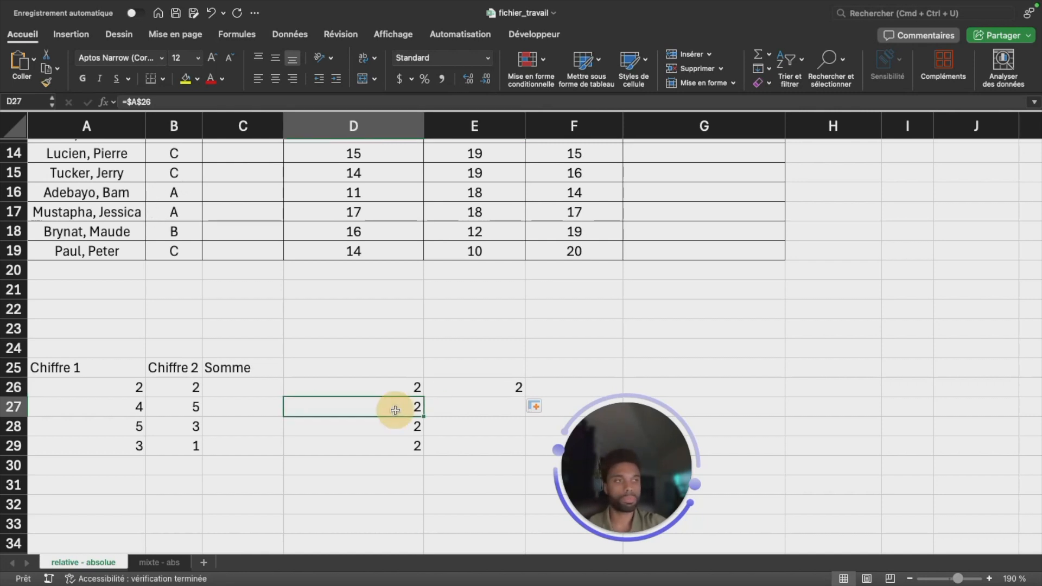
key(BackSpace)
key(Up)
key(Right)
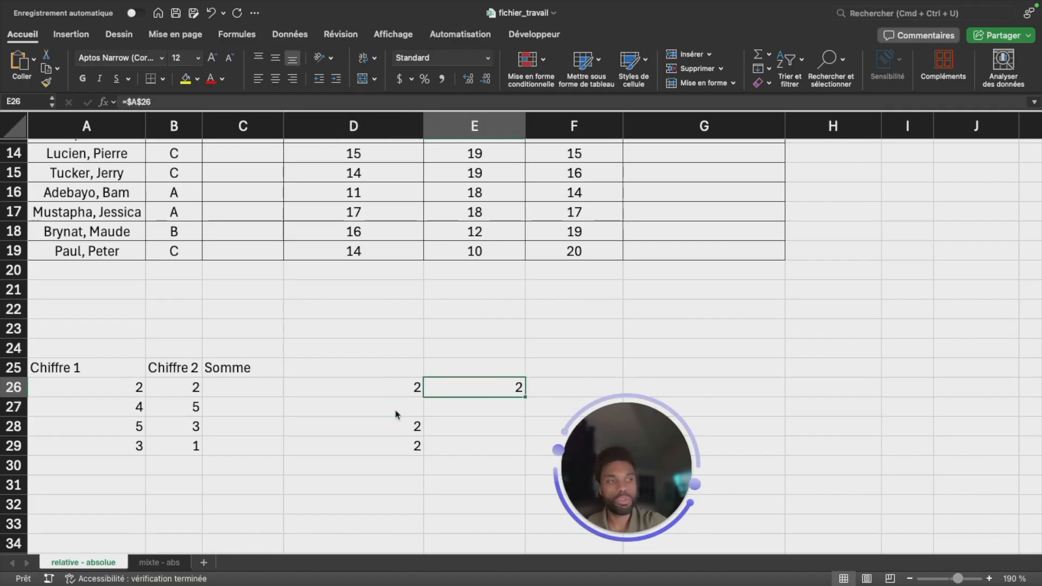
drag(389, 388, 449, 465)
key(Delete)
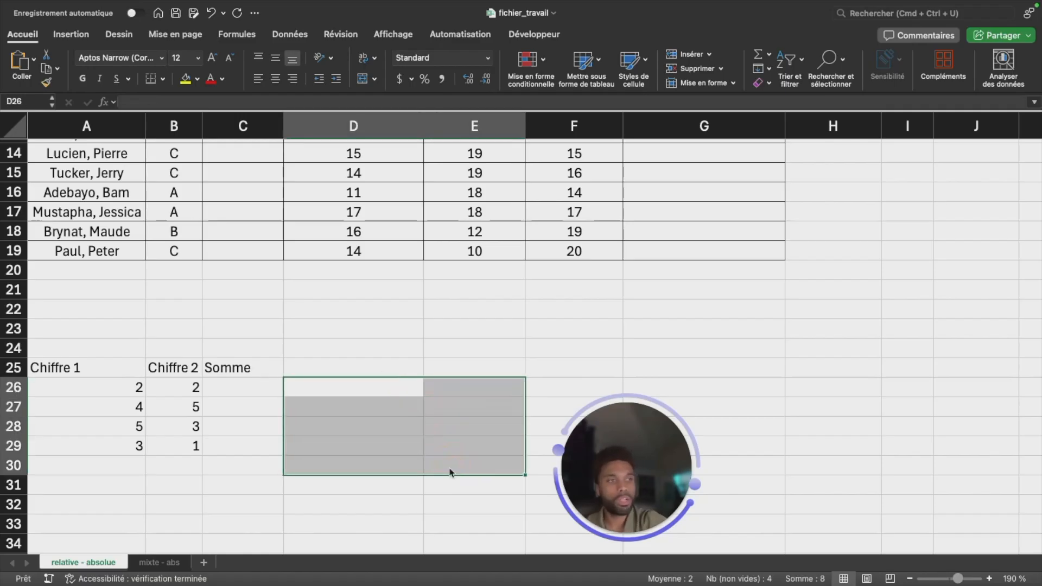
Step: Enter a mixed reference to A26 in cell D26 with only the row locked, as =A$26
click(412, 391)
text(=)
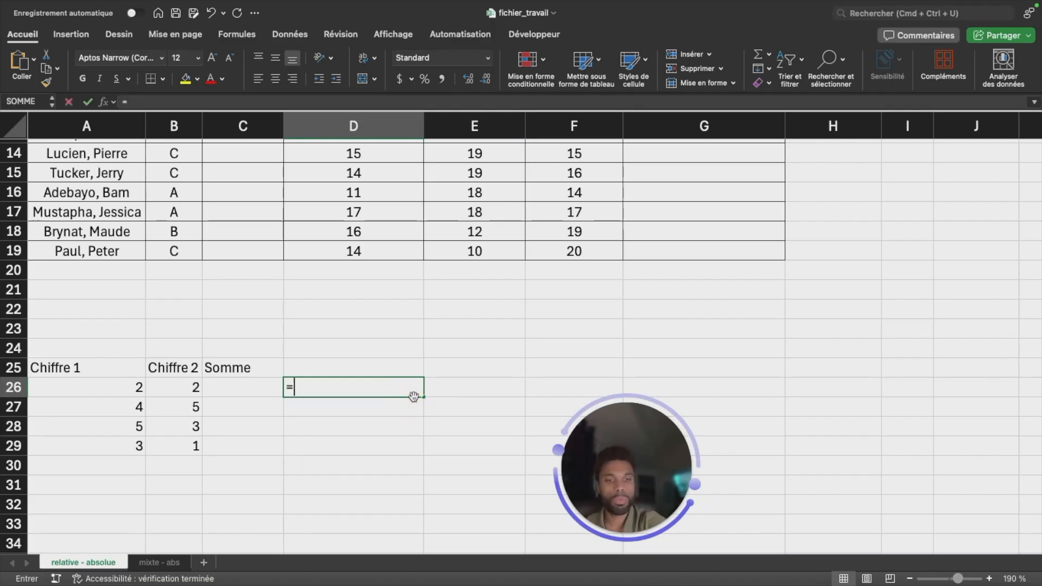
click(134, 388)
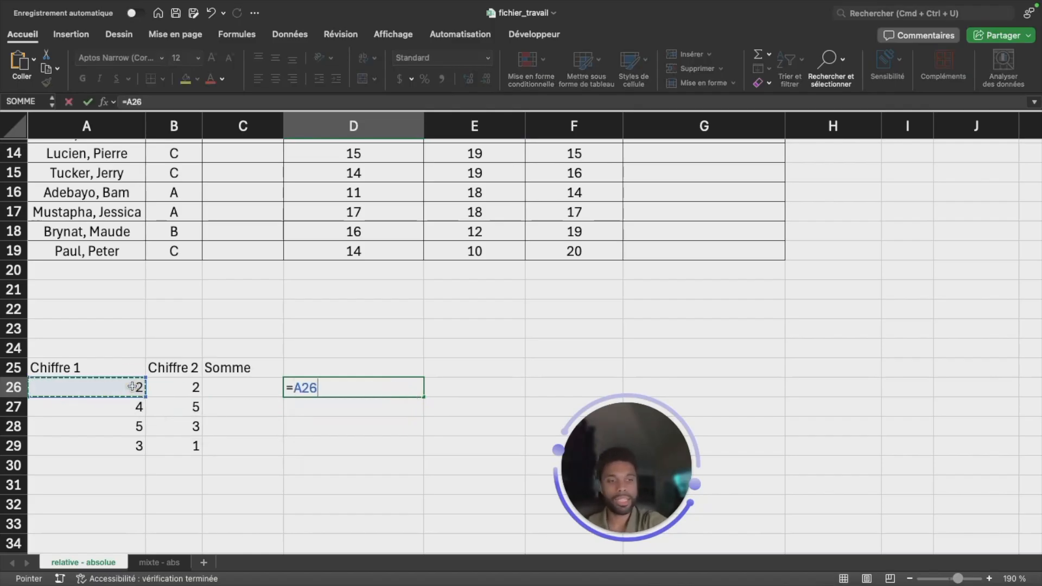
key(Return)
click(386, 391)
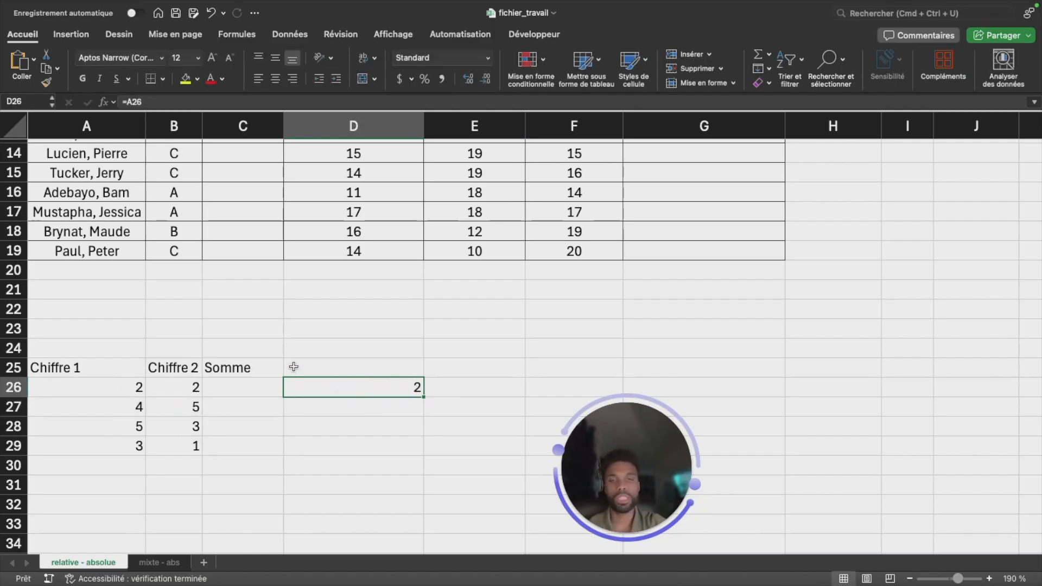
click(132, 102)
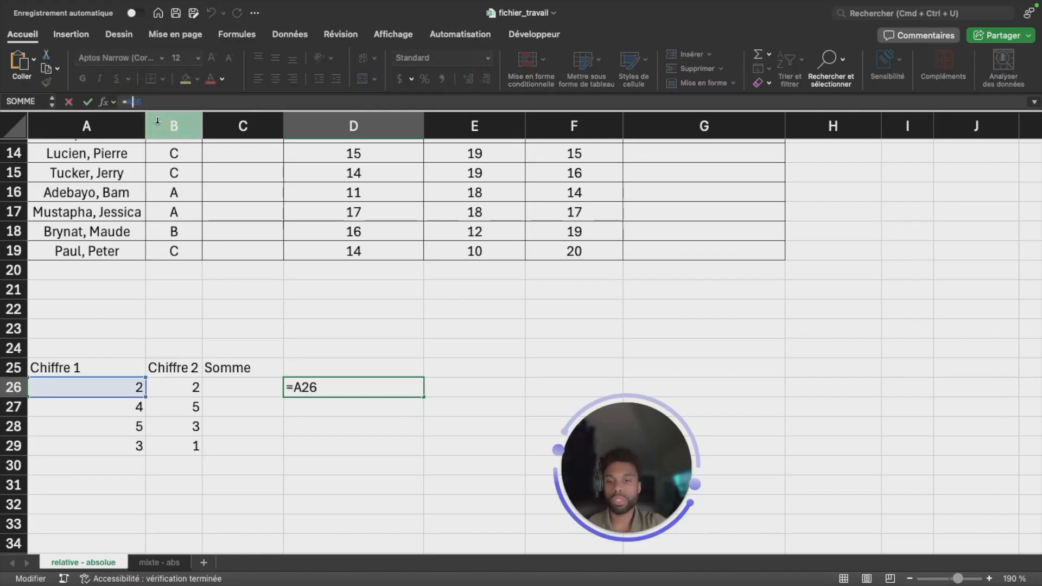
double_click(137, 103)
text($)
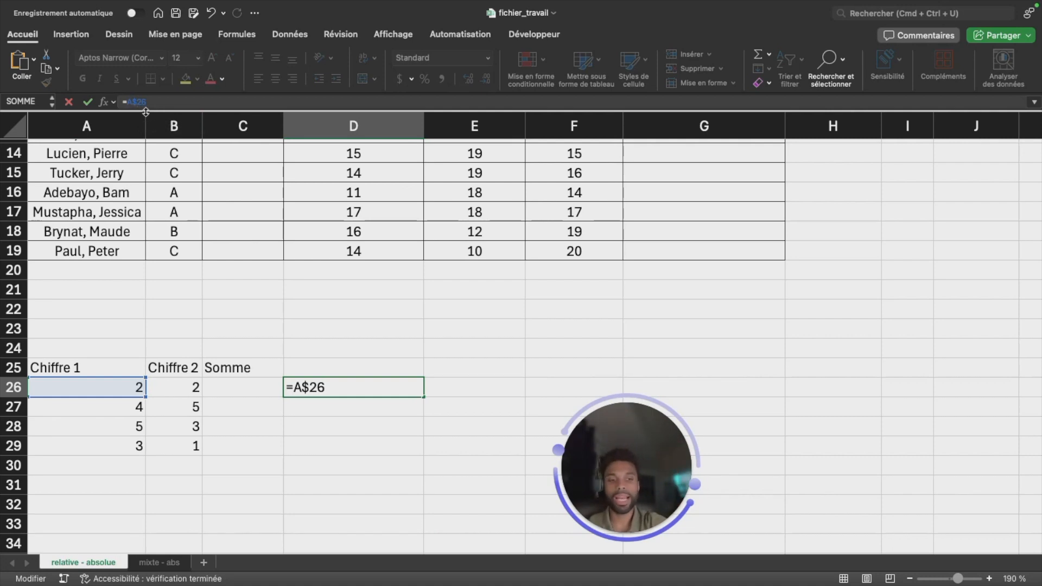
key(Return)
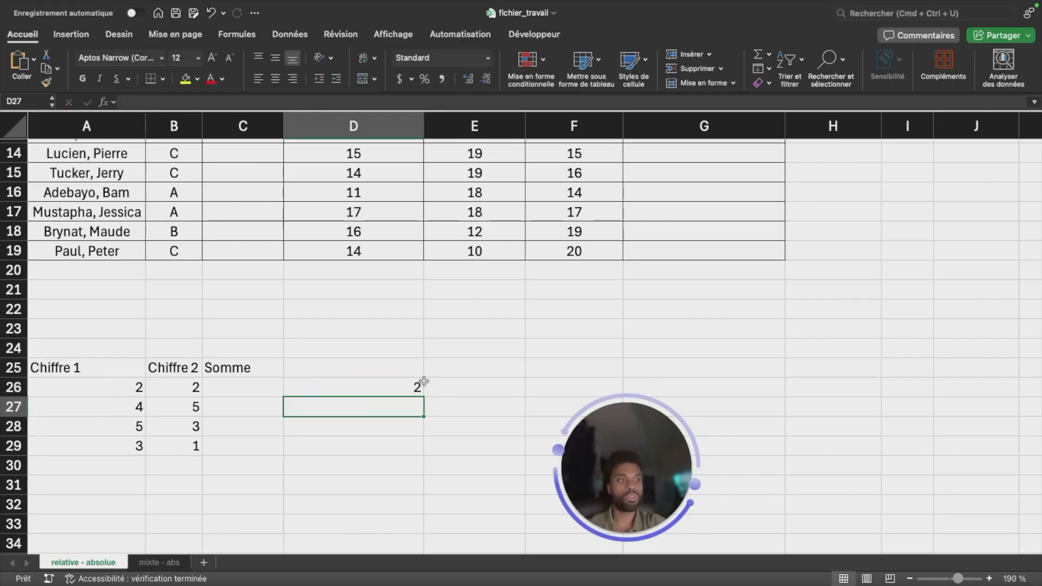
Step: Fill the mixed-reference formula from D26 down to D29 and check the formulas in D26 and D27
click(405, 385)
drag(423, 400, 425, 452)
click(393, 390)
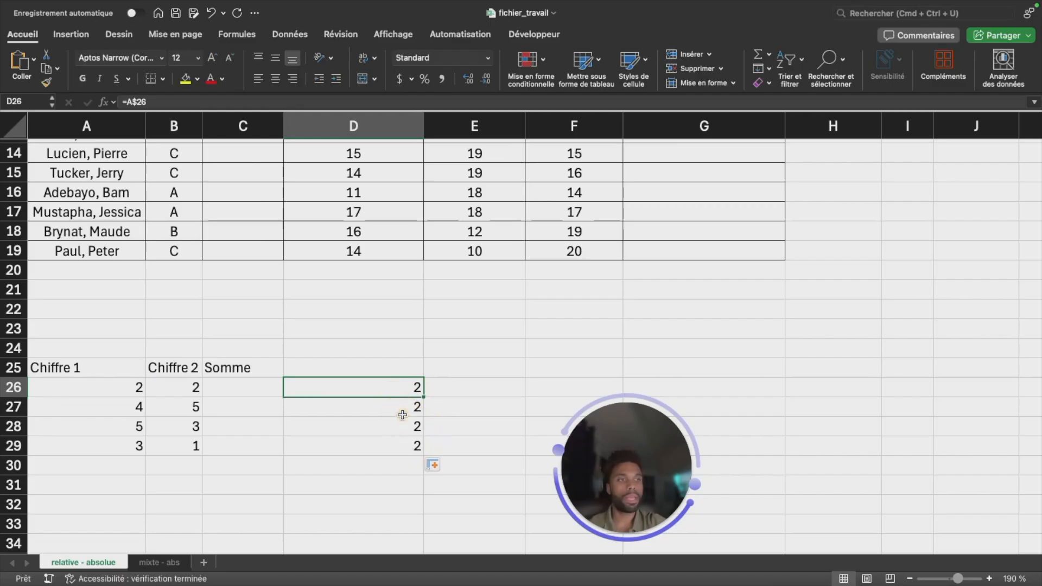
click(400, 409)
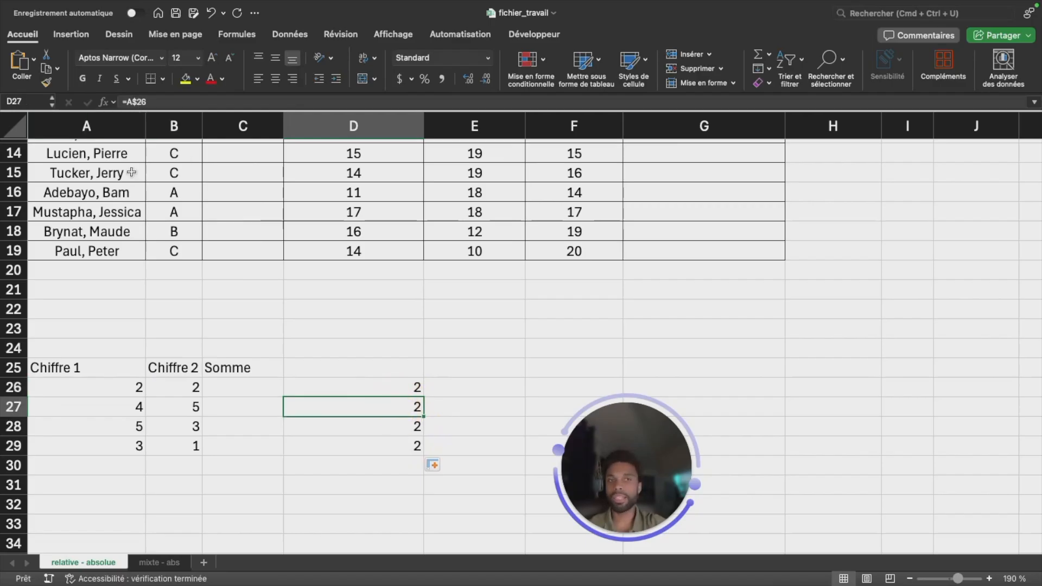
Step: Fill the mixed-reference formula from D26 across to E26, then check the copy and its source cell B26
click(395, 386)
drag(422, 397, 483, 400)
click(477, 392)
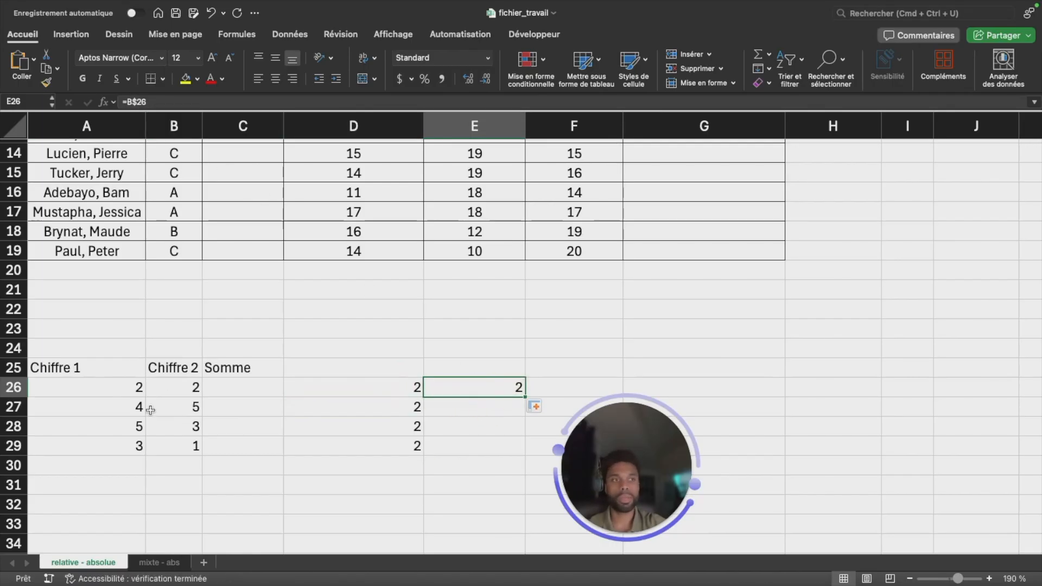
click(194, 388)
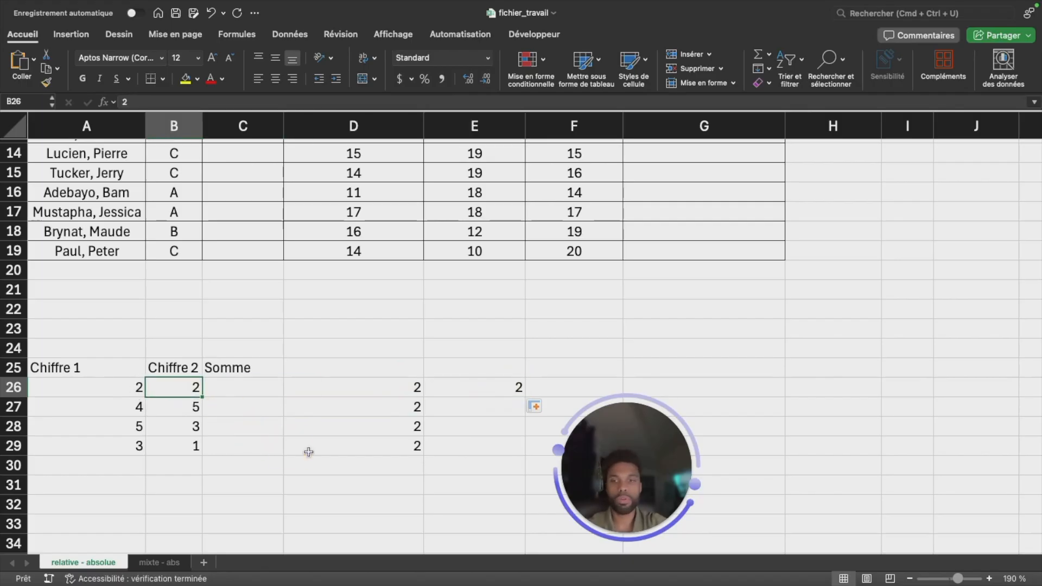
Step: Set cell B26 to 10, then fill the mixed-reference formula from E26 down to E29 and check the copy in E27
text(10)
key(Return)
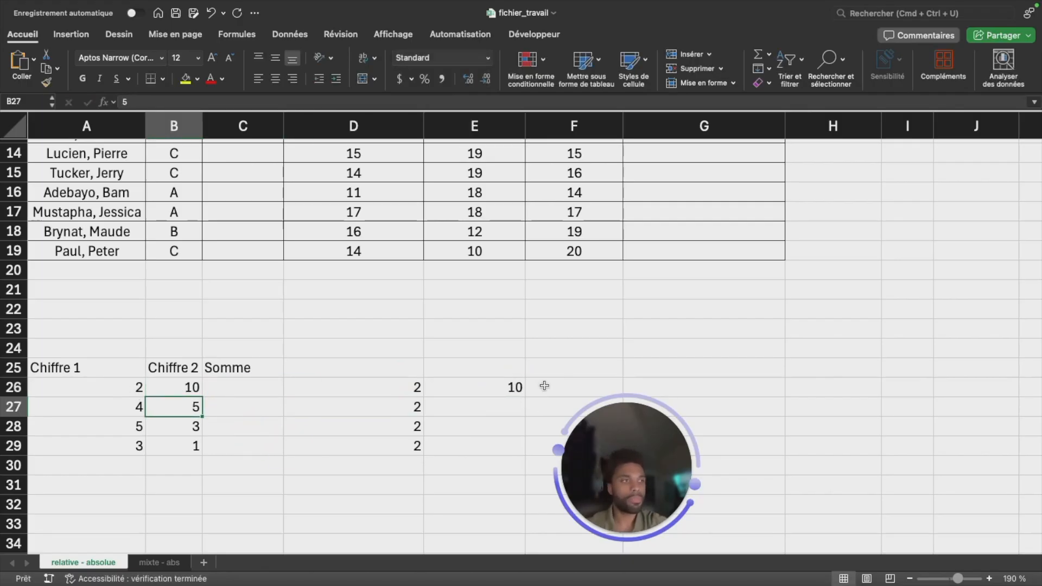
click(516, 388)
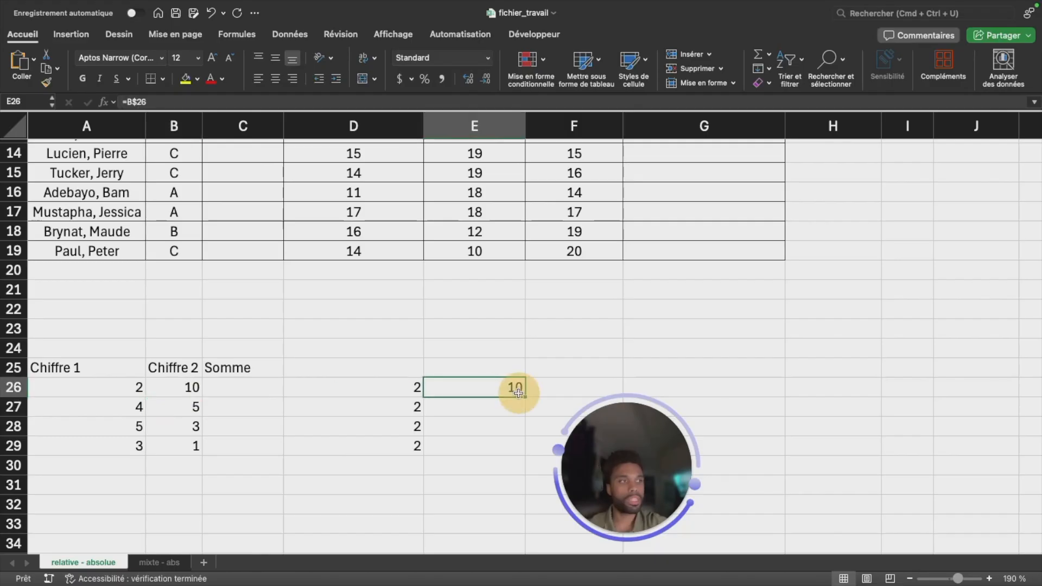
drag(525, 398, 526, 453)
click(491, 408)
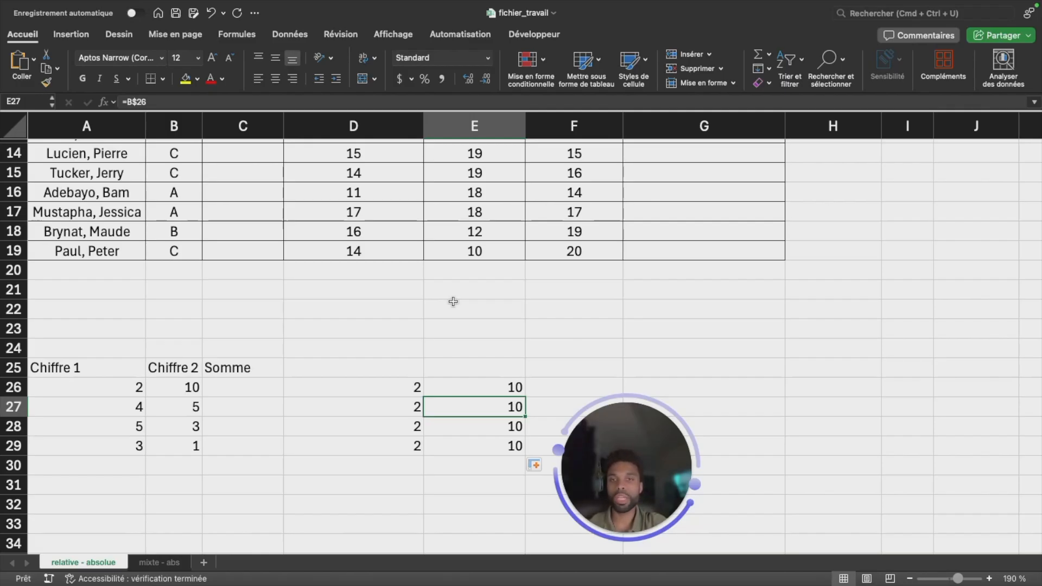
Step: Clear the test formulas in the range D26:E29
drag(410, 388, 456, 441)
key(Delete)
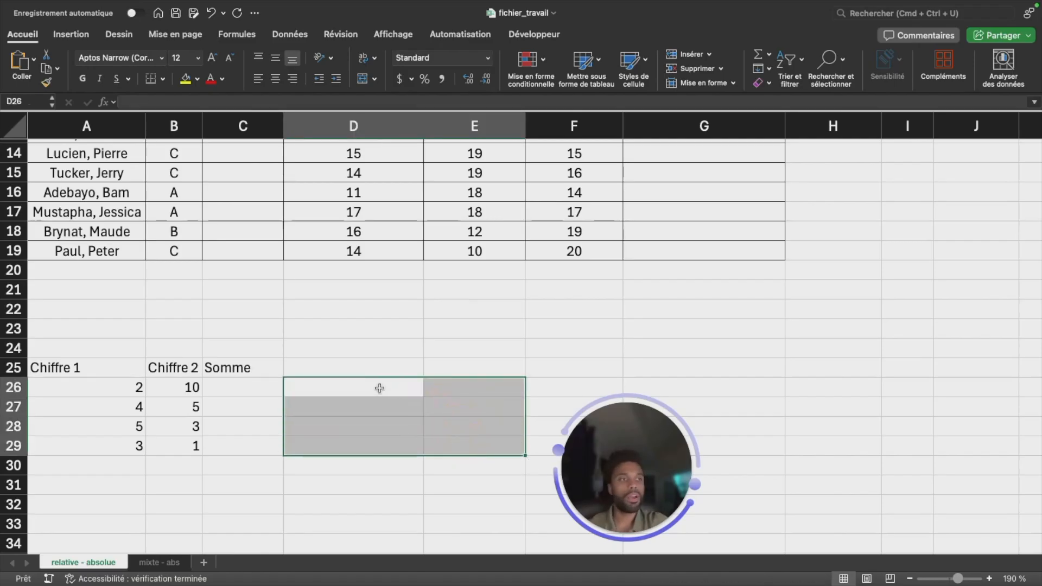
Step: Reference A26 in cell D26, cycle it through $A$26, A$26 and $A26, and enter it as the relative reference =A26
click(379, 386)
text(=)
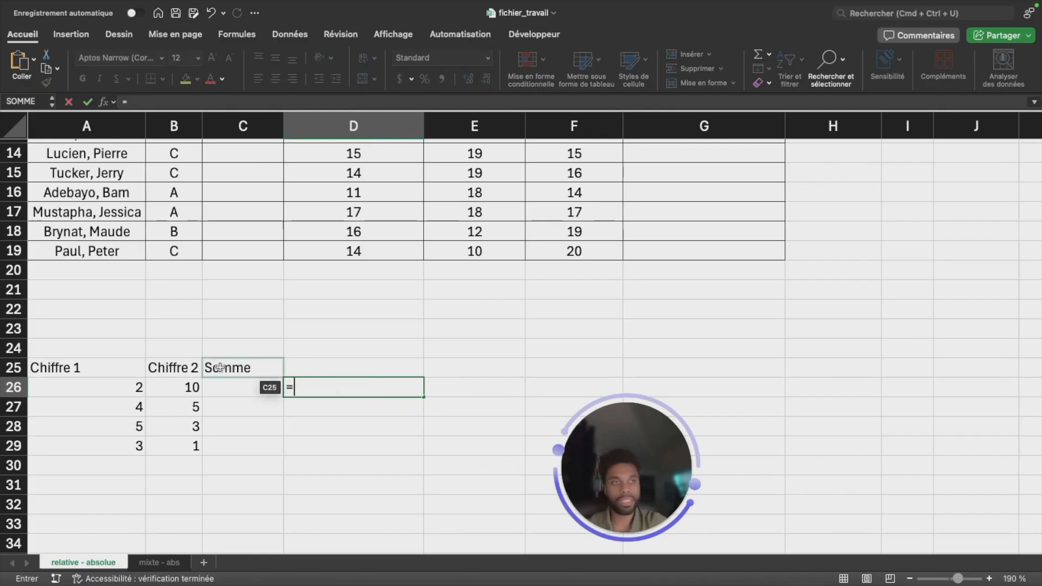
click(128, 386)
click(132, 101)
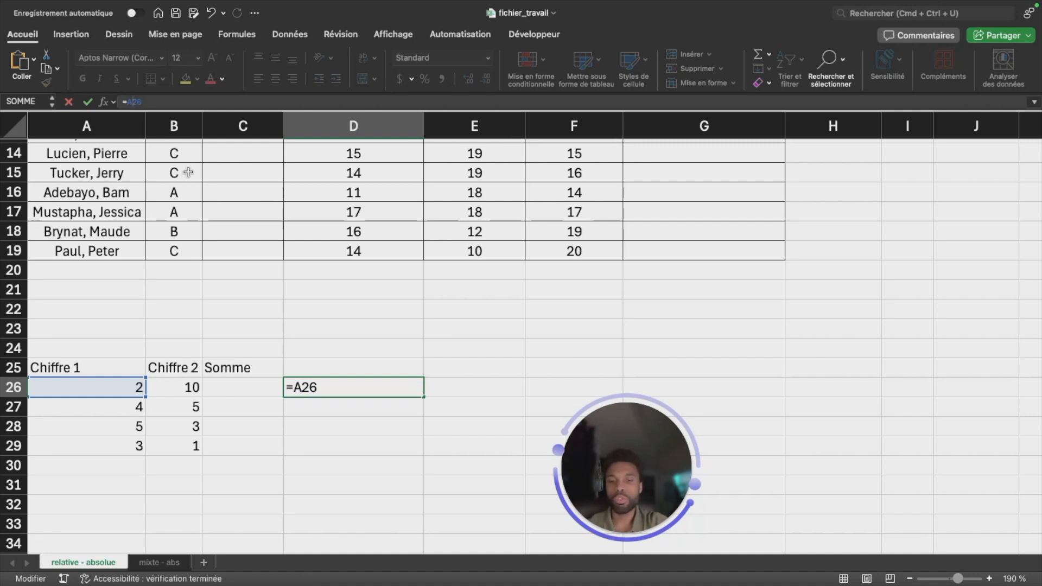
key(super+t)
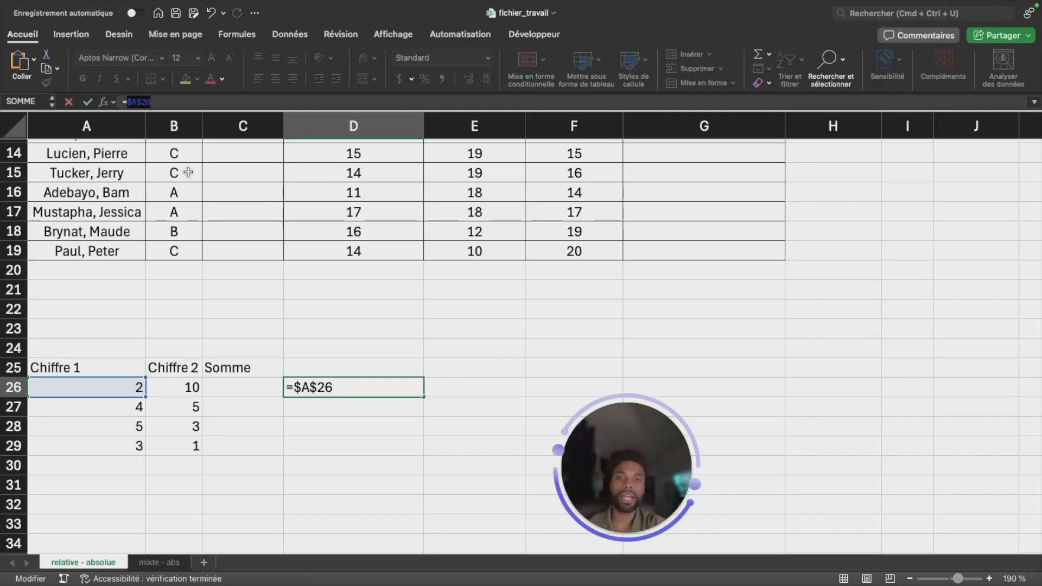
key(super+t)
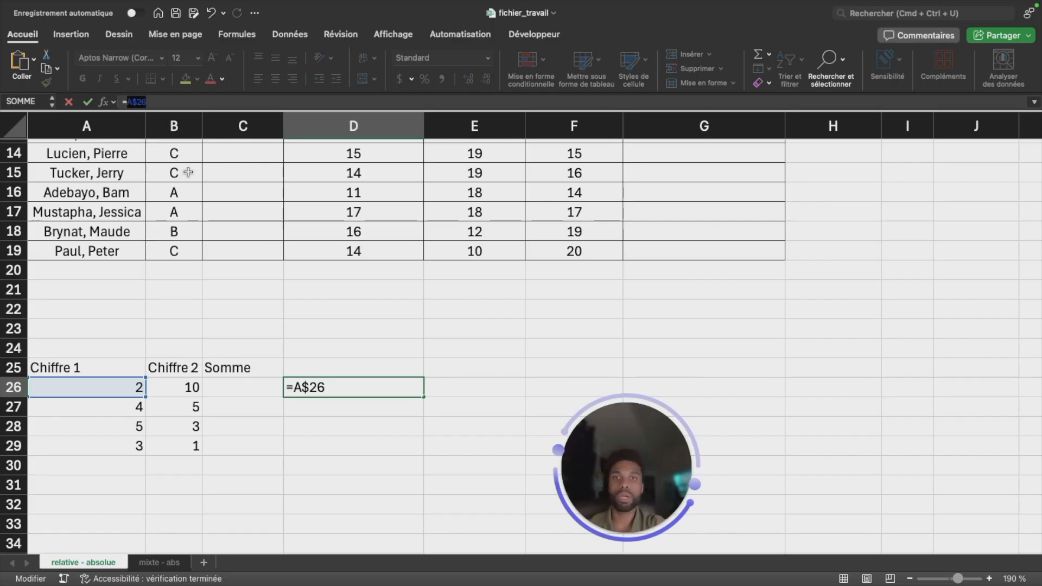
key(super+t)
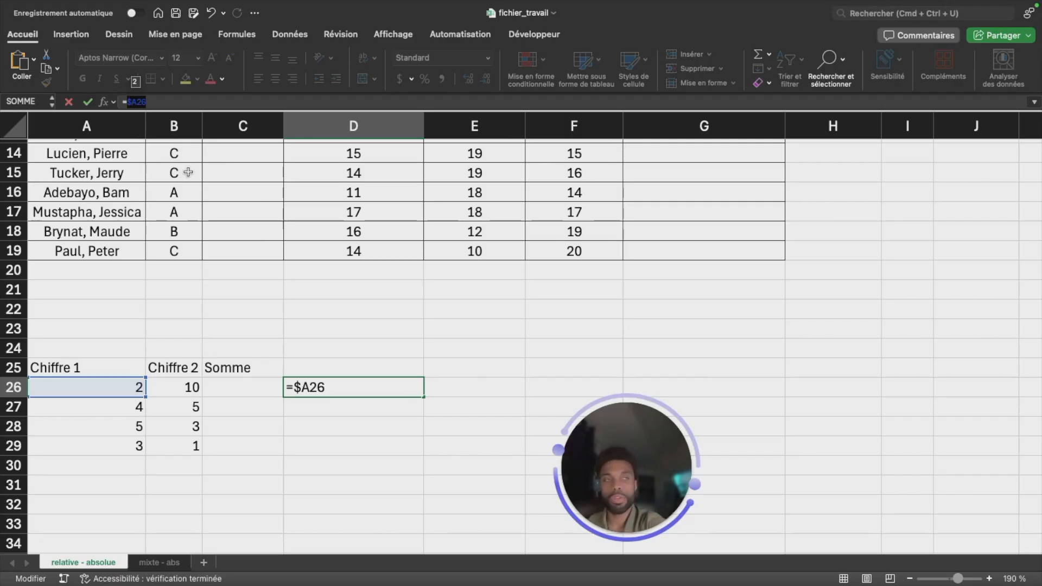
key(super+t)
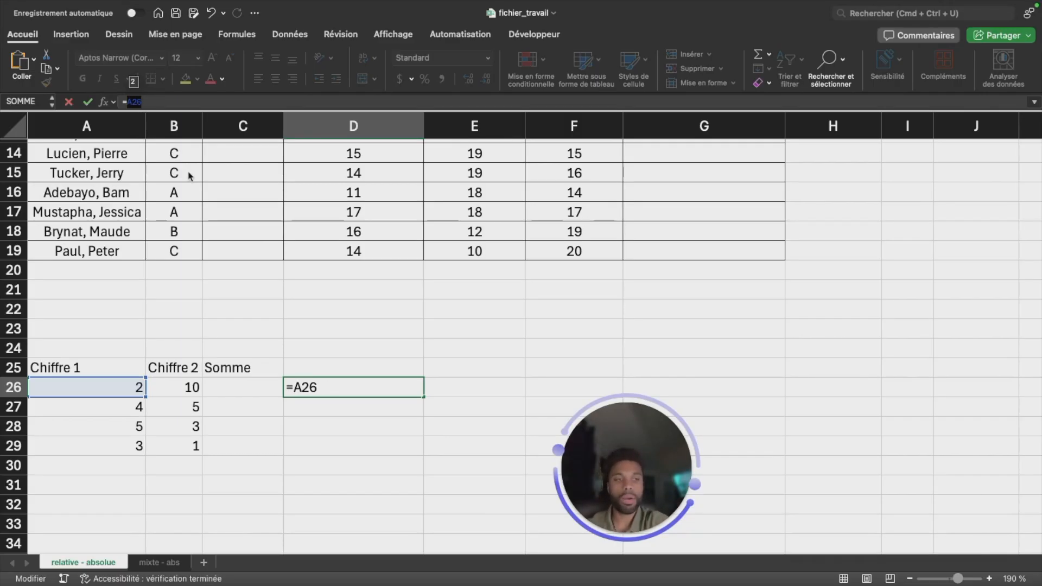
key(Return)
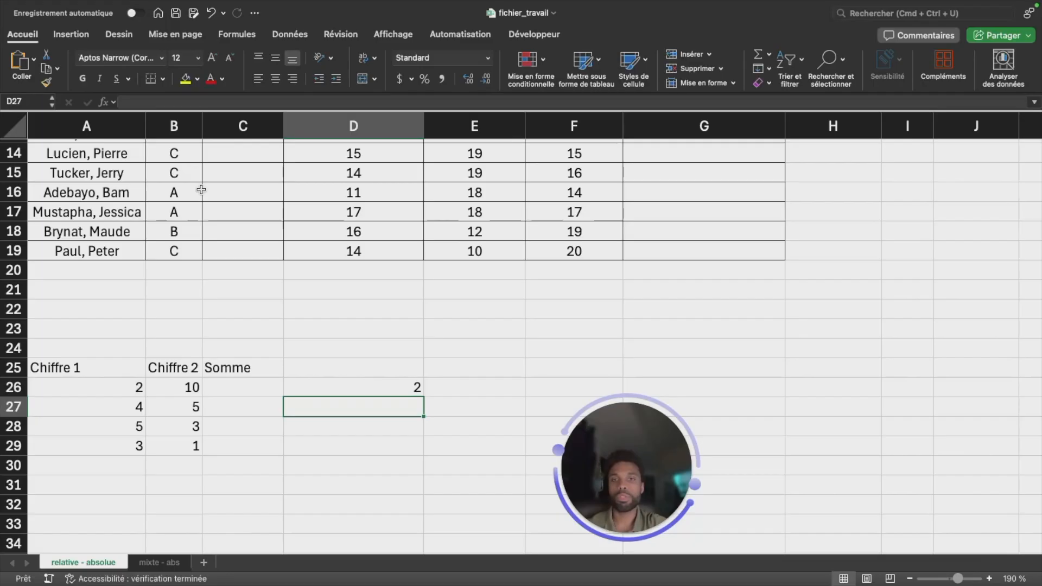
Step: Reopen the formula in D26 and cycle its A26 reference repeatedly through the absolute, mixed and relative forms
click(387, 389)
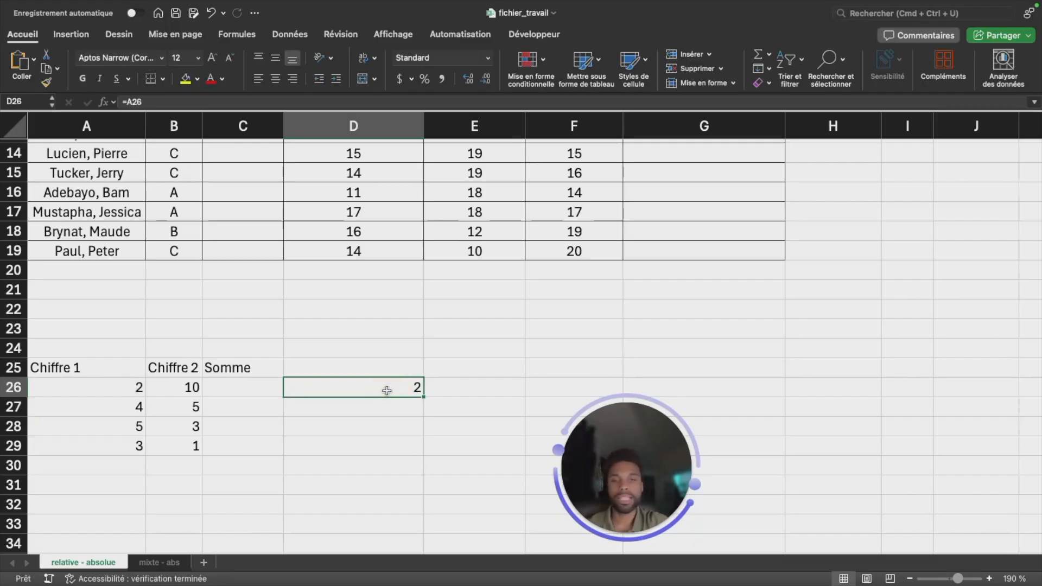
click(137, 100)
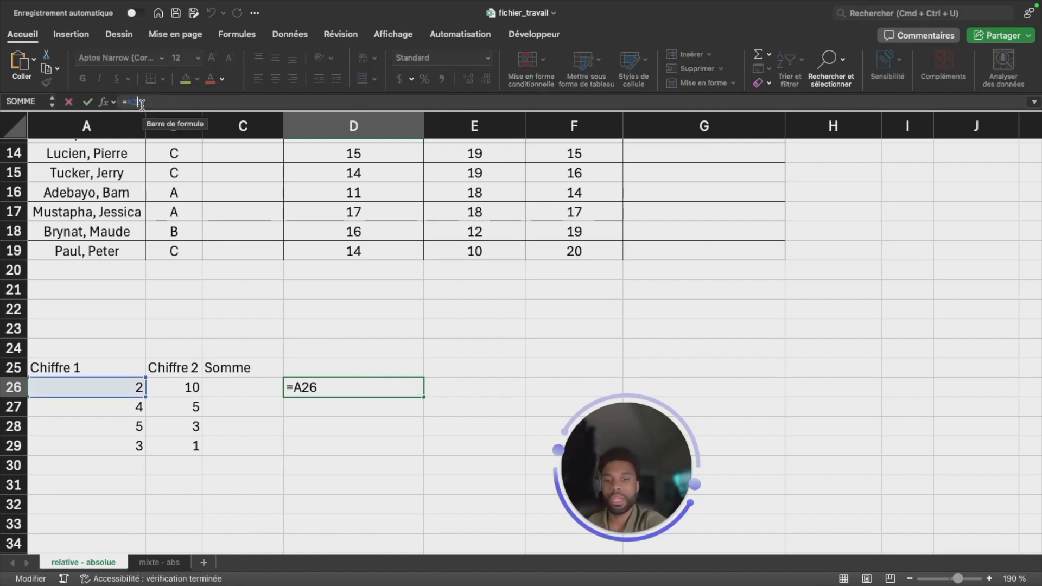
key(super+t)
key(super+t)
key(super+t)
key(super+t)
key(super+t)
key(super+t)
key(super+t)
key(Return)
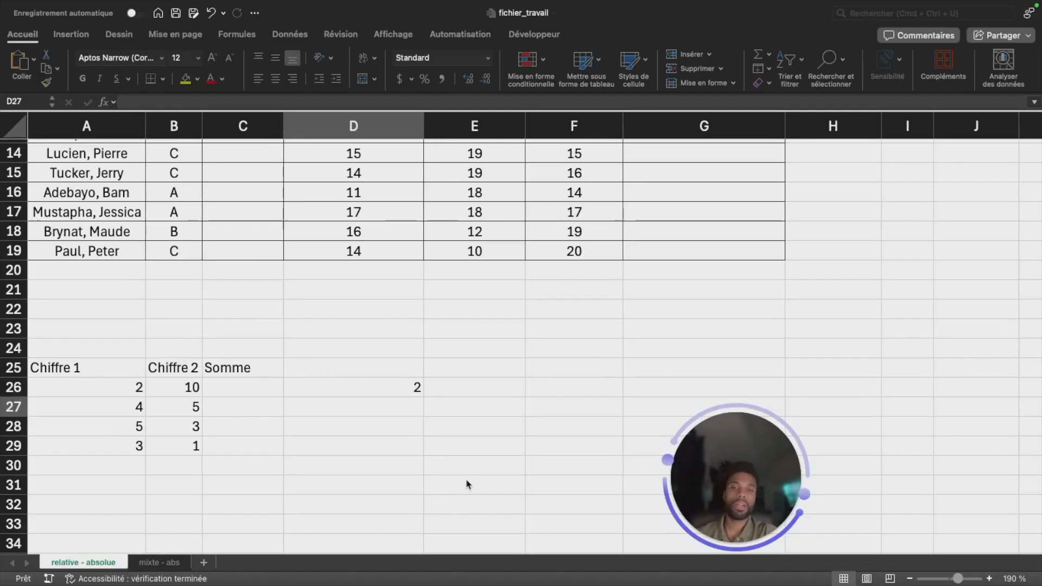
Step: Clear the test formula from cell D26
click(388, 386)
click(388, 386)
key(BackSpace)
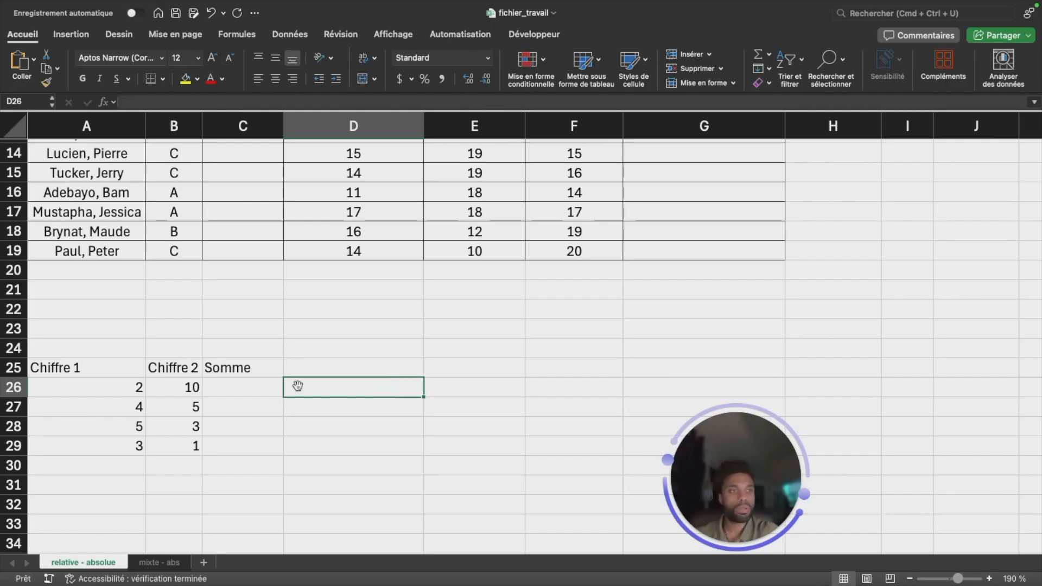
Step: Enter =SOMME(A26:B26) in cell C26 to add the two numbers of the row
click(258, 389)
text(=s)
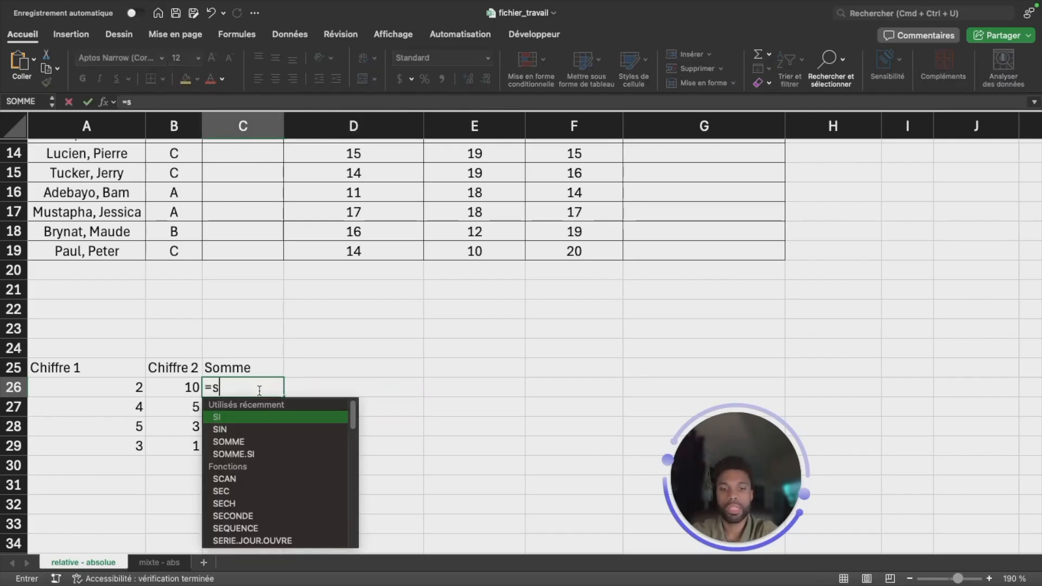
text(omme()
drag(125, 387, 175, 387)
text())
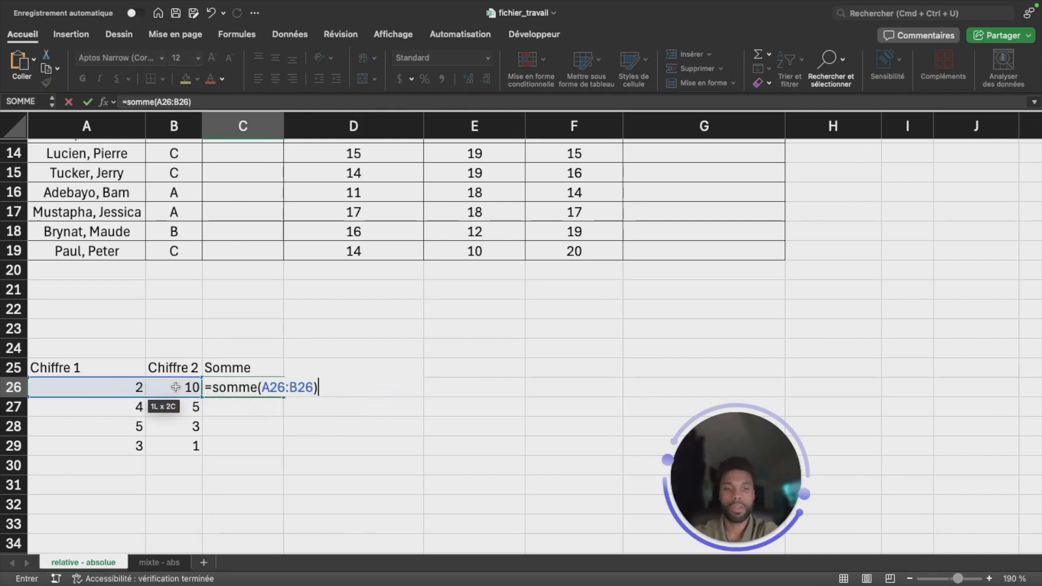
key(Return)
Step: Fill the sum formula from C26 down to C29 and check the row references in the copied formulas
click(246, 393)
mouse_move(281, 397)
mouse_down()
mouse_move(269, 474)
mouse_move(264, 395)
mouse_up()
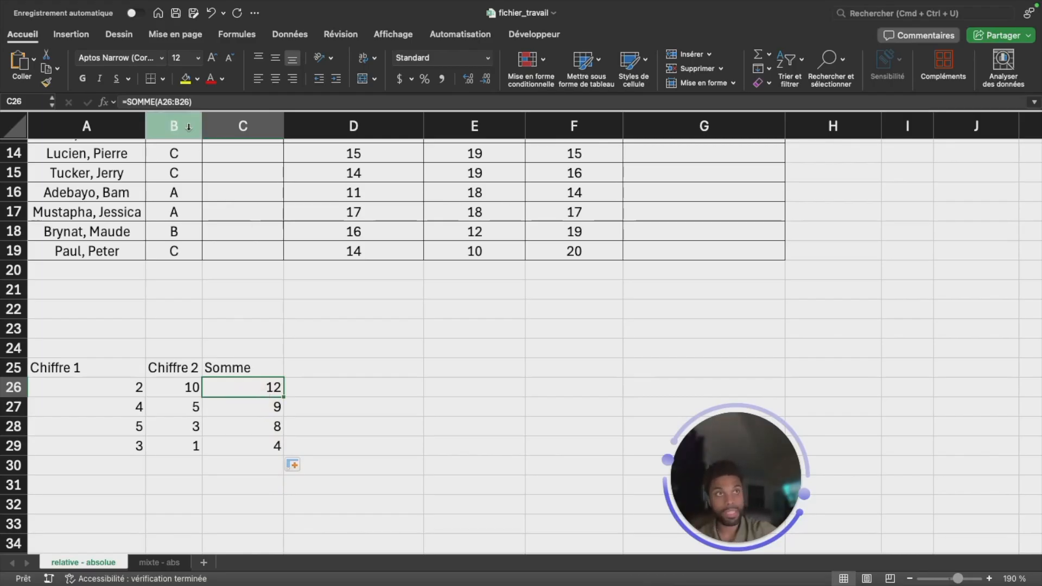
key(Down)
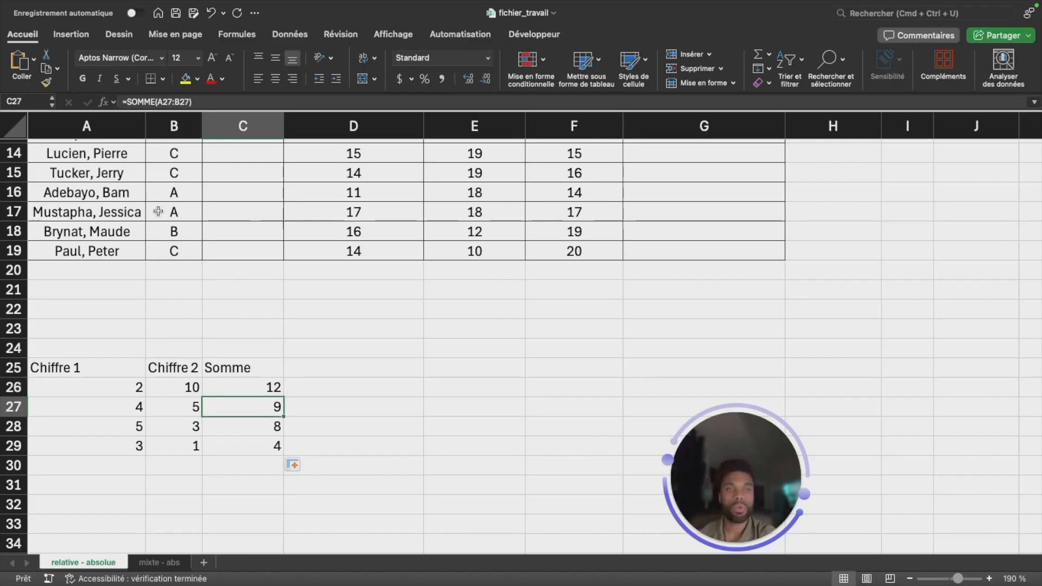
key(Down)
key(Down)
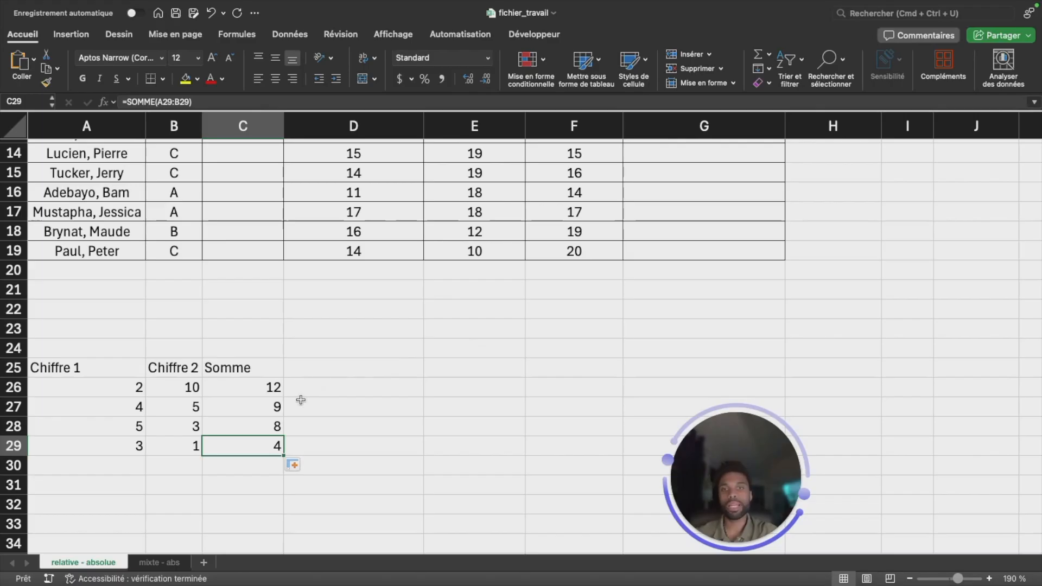
scroll(341, 349, up, 1)
click(274, 388)
Step: Enter =MOYENNE(D2:F2) in cell G2 to average the first student's three grades under Moyenne globale /20
scroll(368, 316, up, 5)
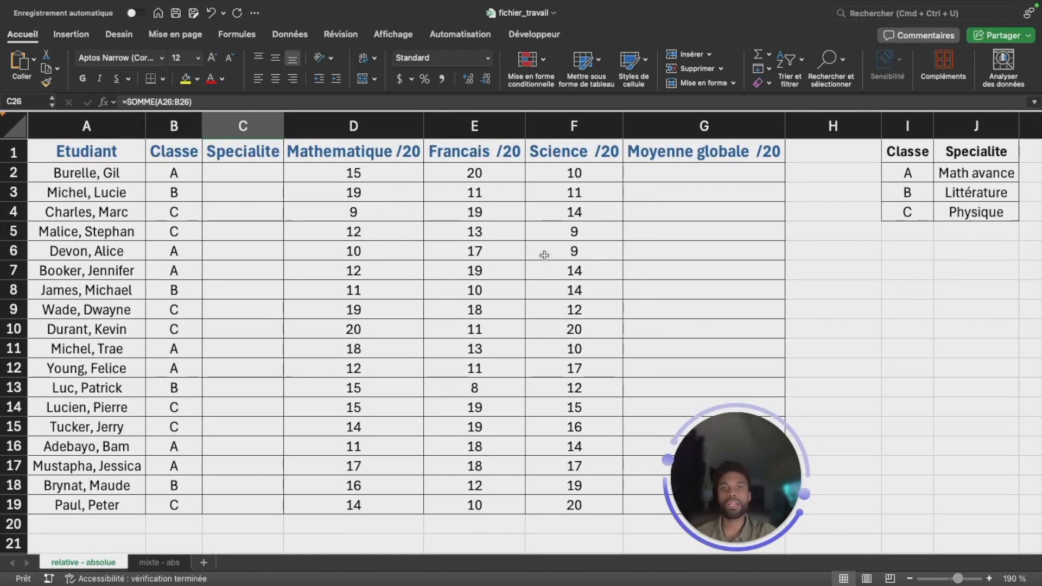
drag(703, 490, 893, 482)
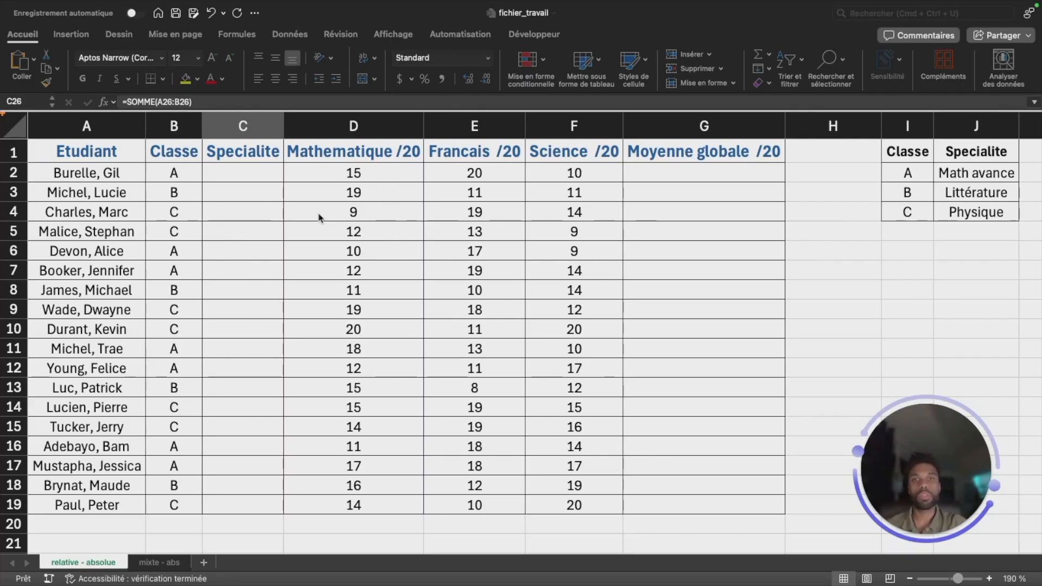
click(711, 177)
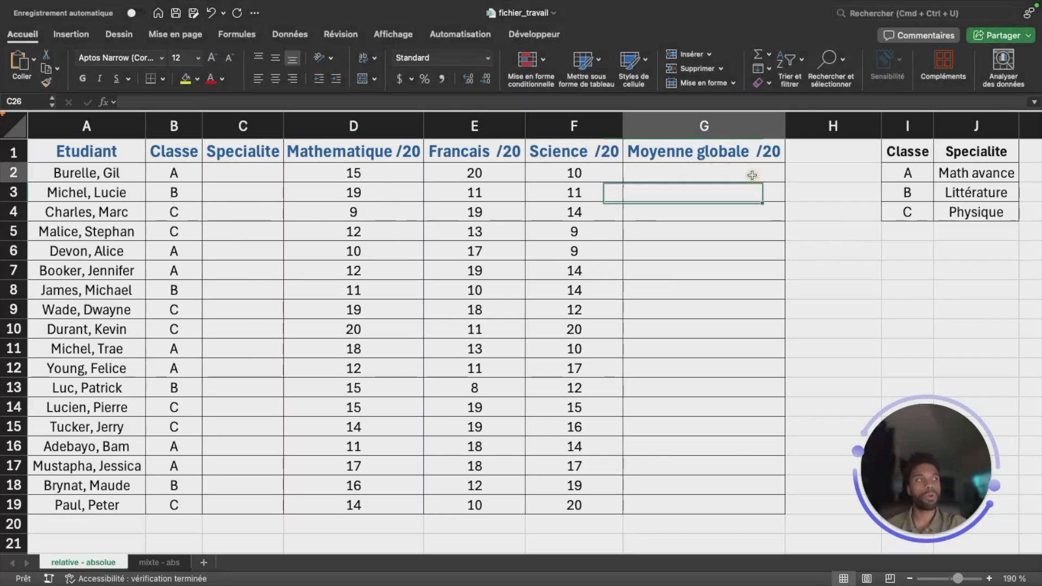
text(=)
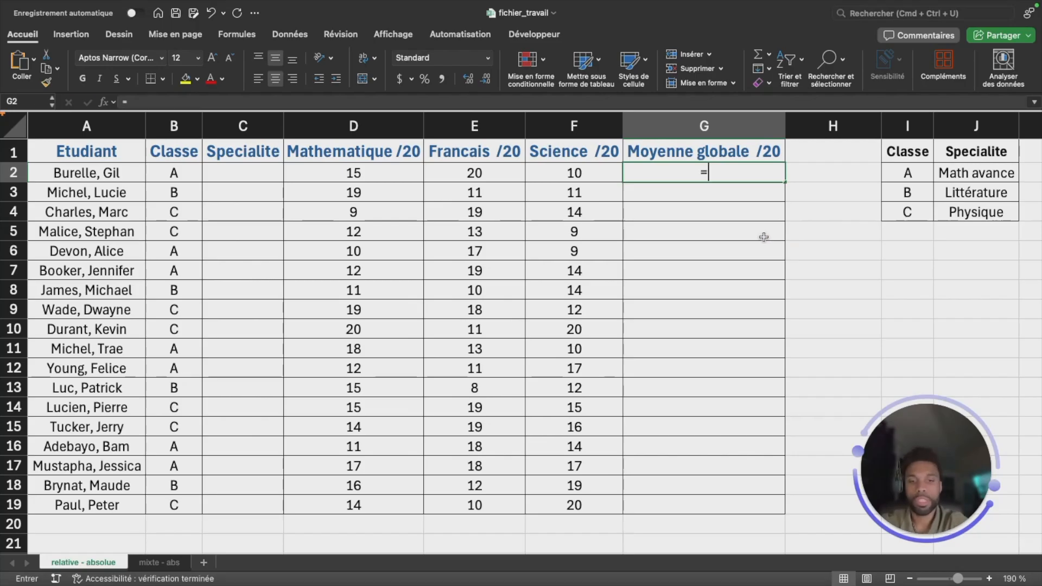
text(mpyenne()
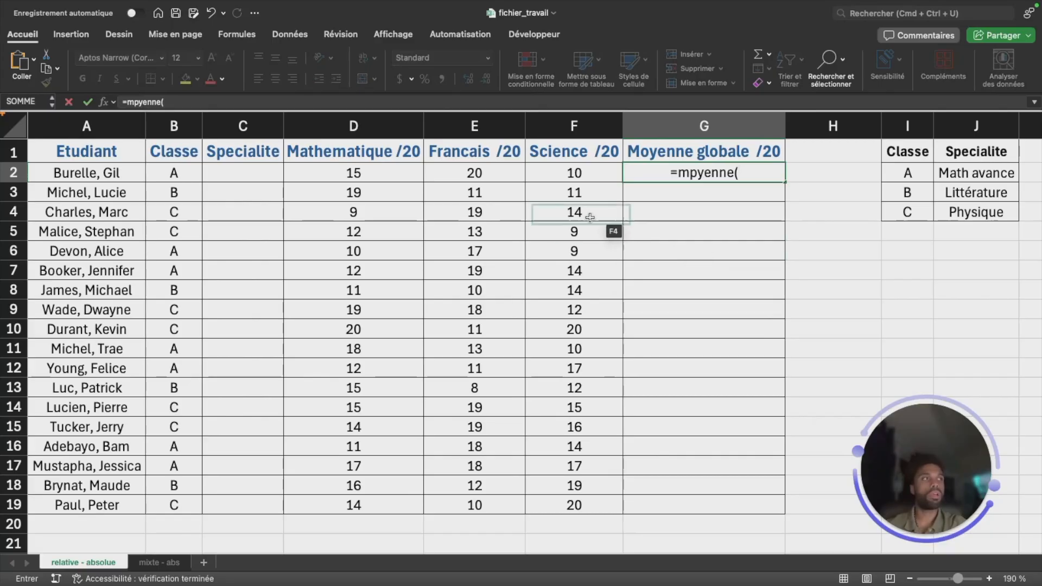
key(BackSpace)
key(BackSpace)
key(BackSpace)
key(BackSpace)
key(BackSpace)
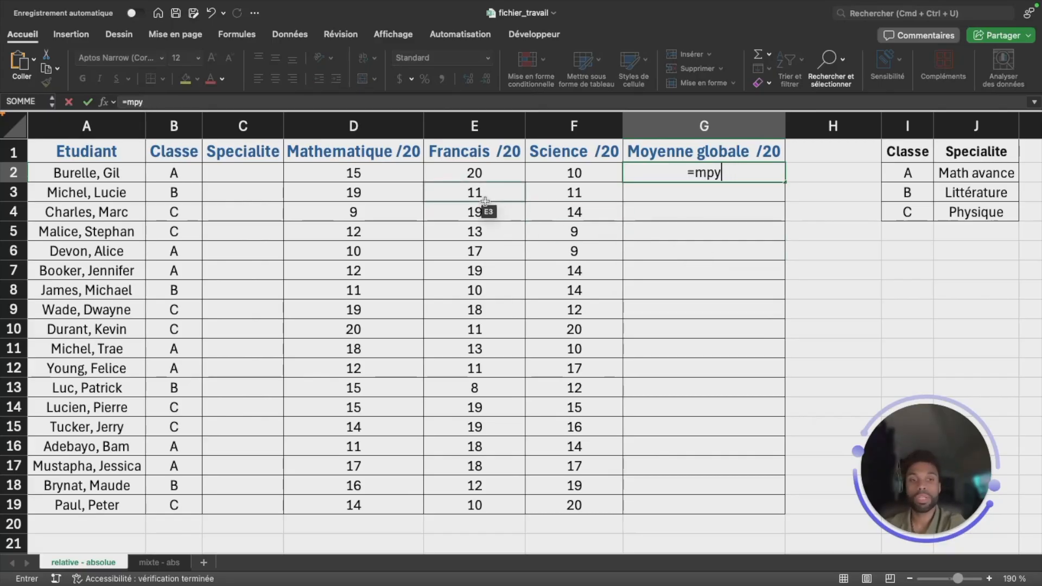
key(BackSpace)
key(BackSpace)
text(o)
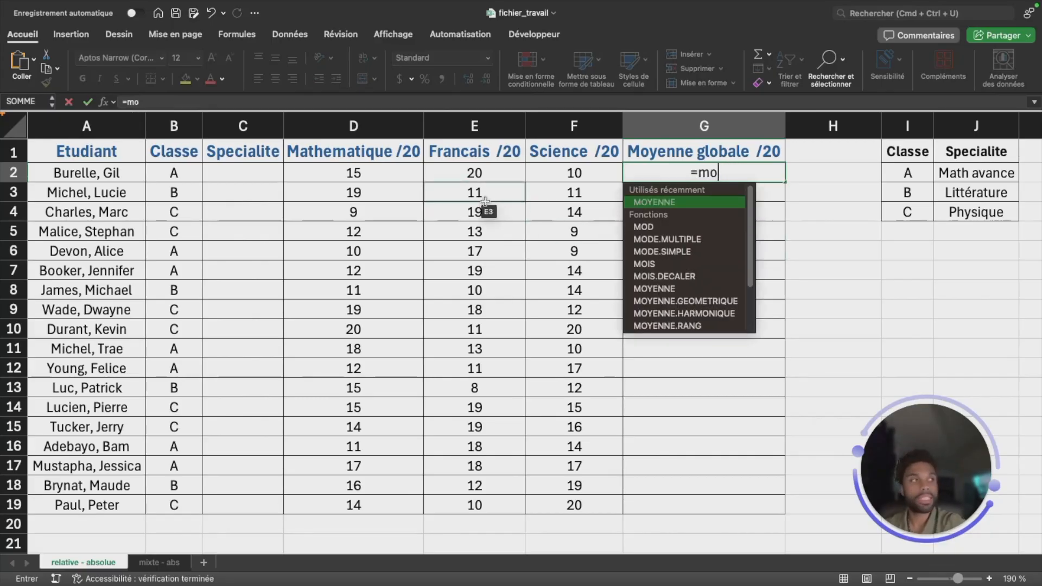
double_click(686, 203)
drag(337, 173, 552, 187)
text())
key(Return)
Step: Check the range used by the average formula in G2, then fill the formula down to G19
click(663, 173)
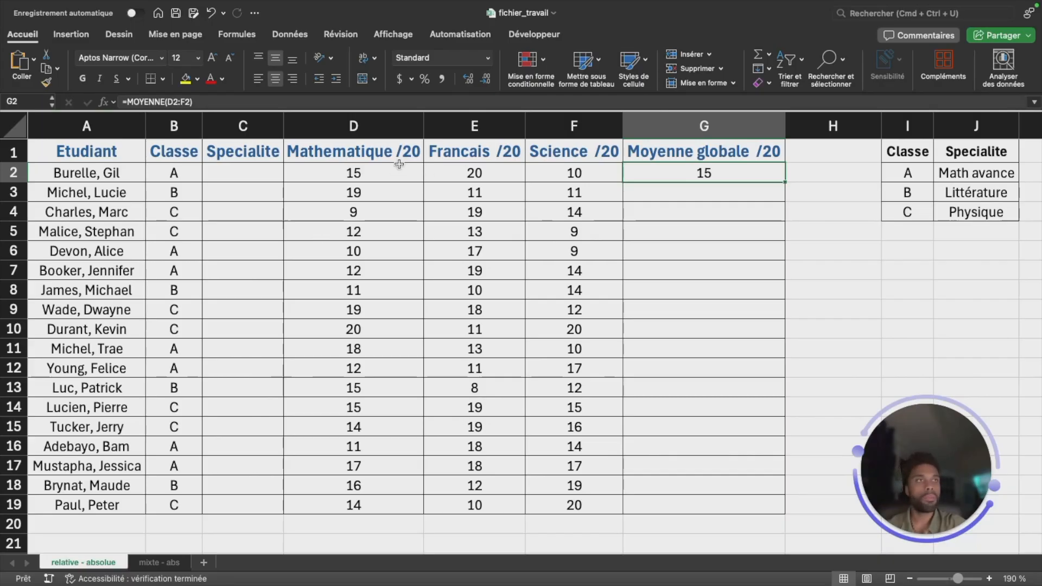
click(174, 101)
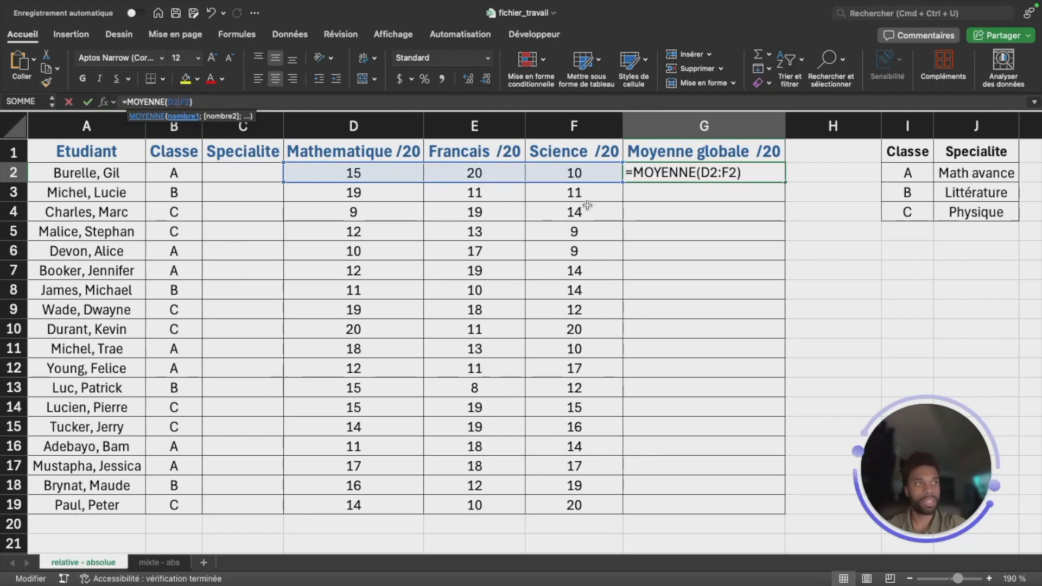
key(Return)
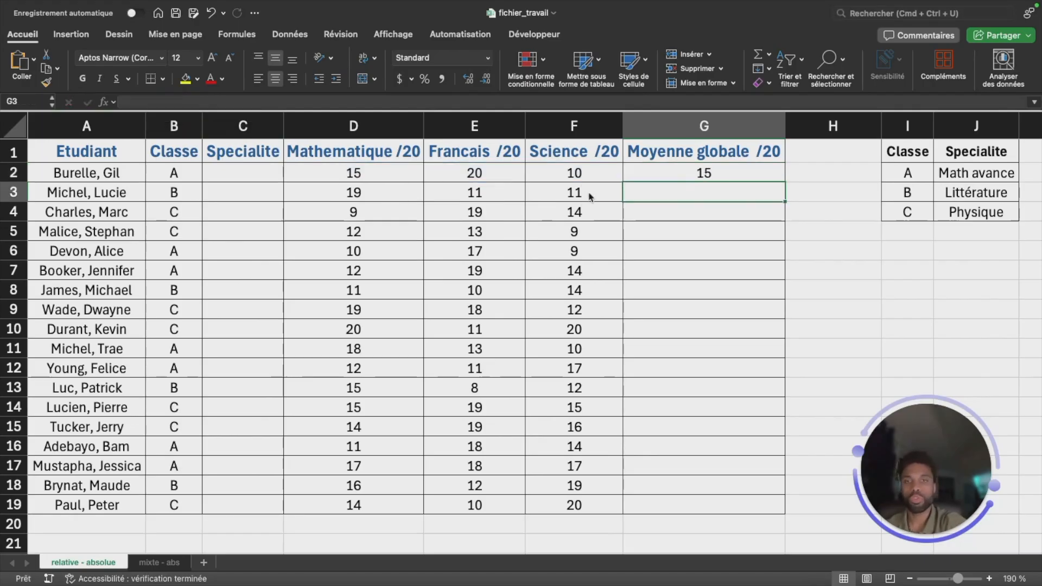
click(668, 167)
double_click(785, 183)
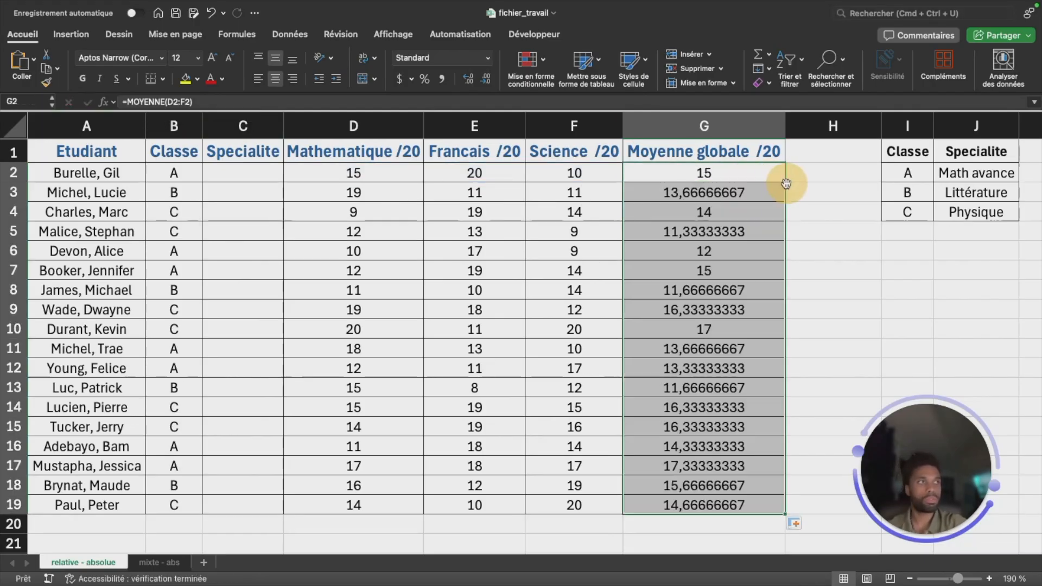
Step: Display the averages in G2:G19 with one decimal place
click(487, 80)
click(487, 80)
click(472, 79)
click(489, 78)
click(856, 274)
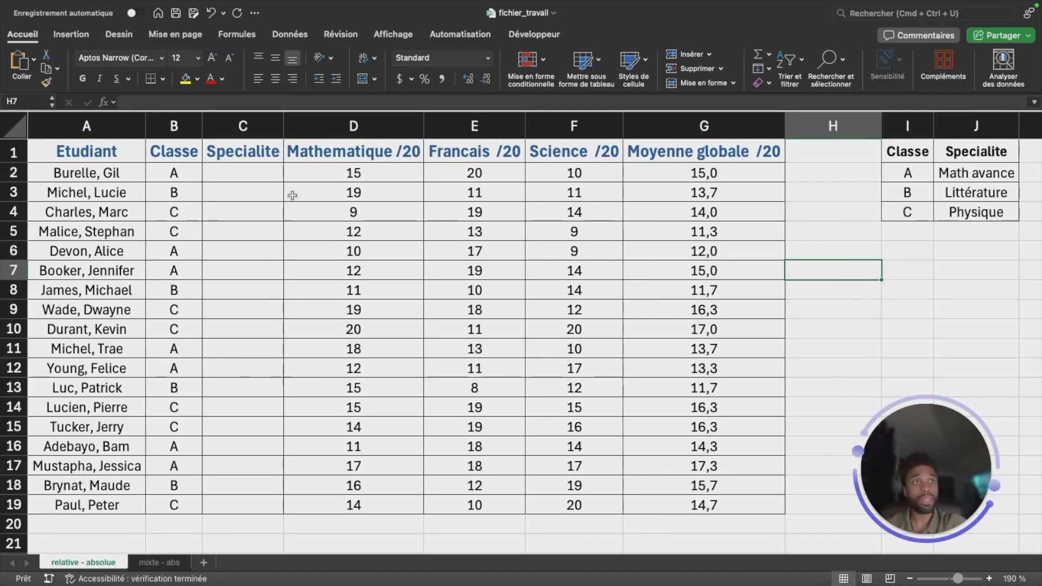
Step: Start a RECHERCHEV formula in C2 under Specialite, using the first student's class in B2 as the lookup value
click(259, 180)
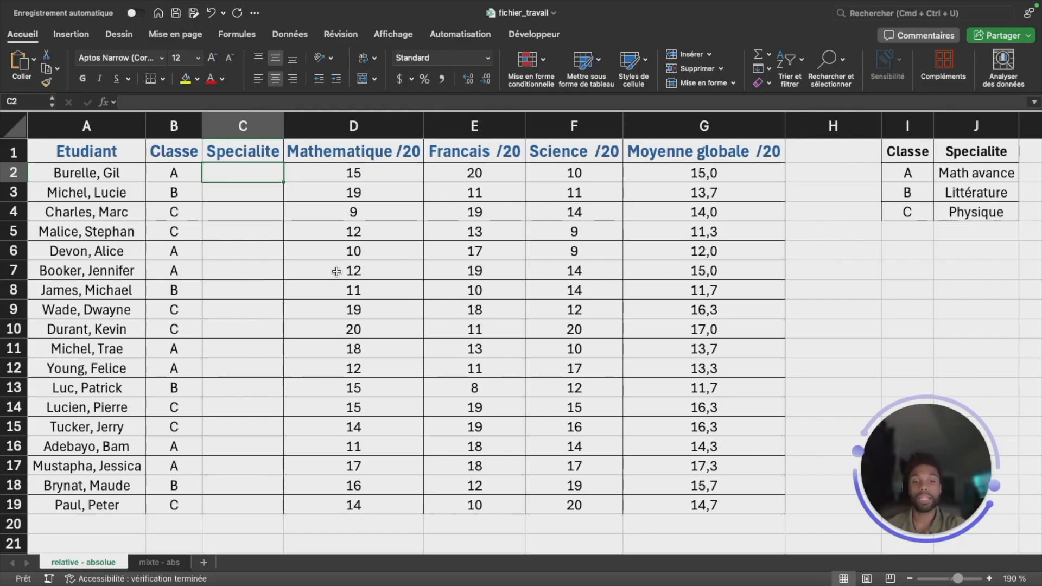
text(=recherche)
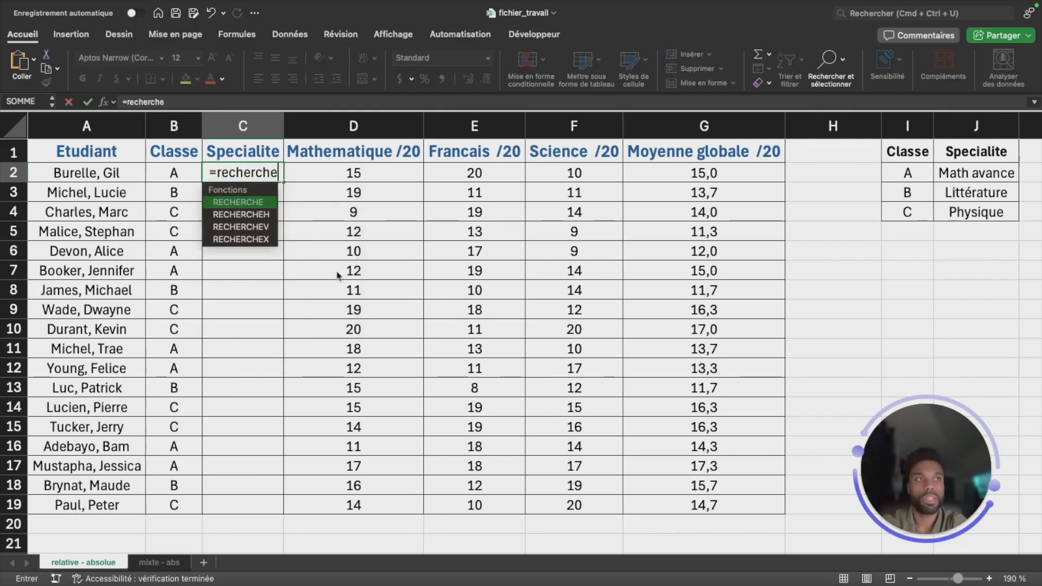
double_click(240, 227)
click(240, 231)
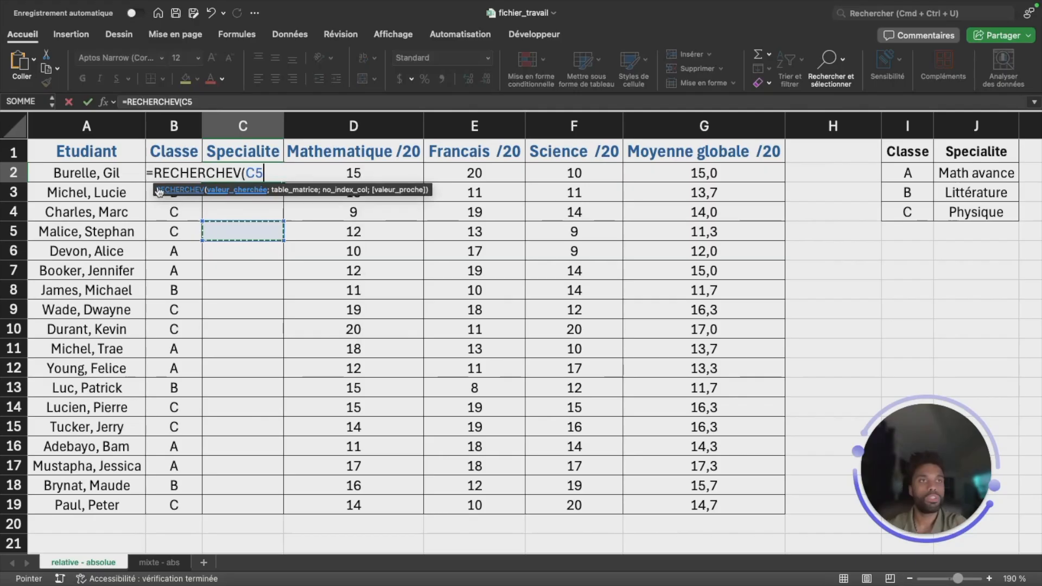
click(111, 172)
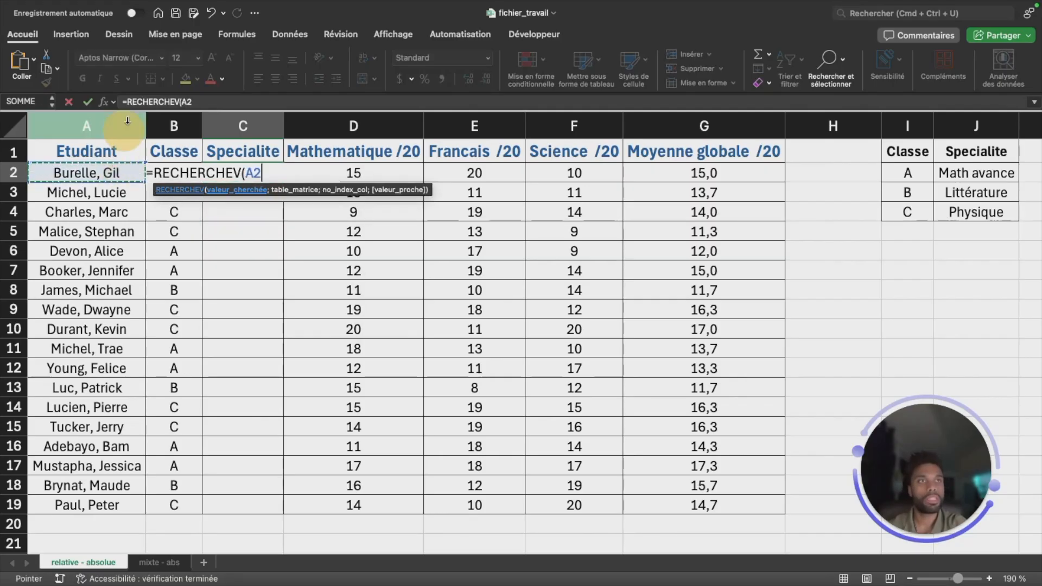
click(186, 102)
key(BackSpace)
text(B)
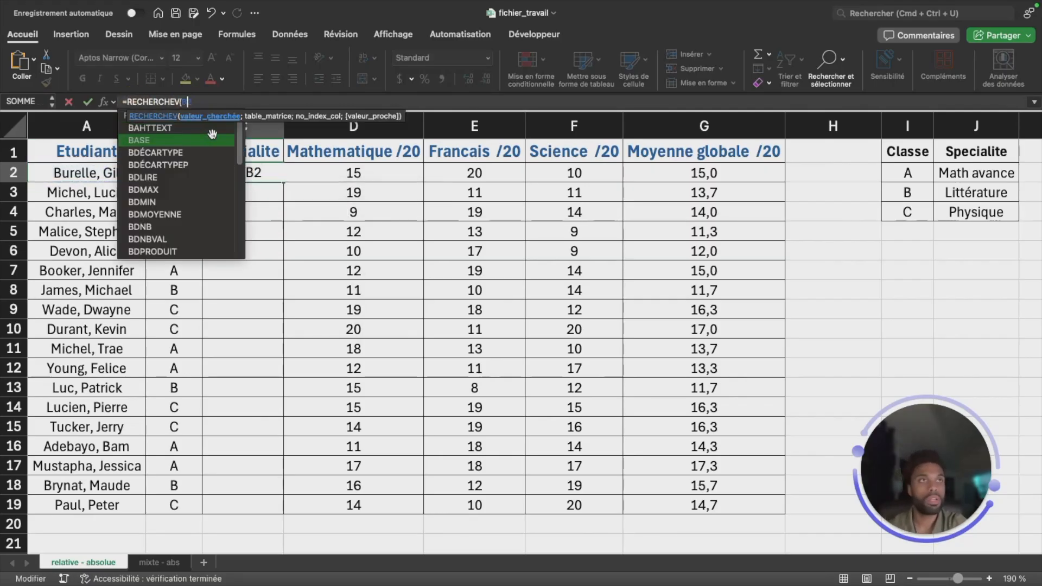
key(Right)
text(;)
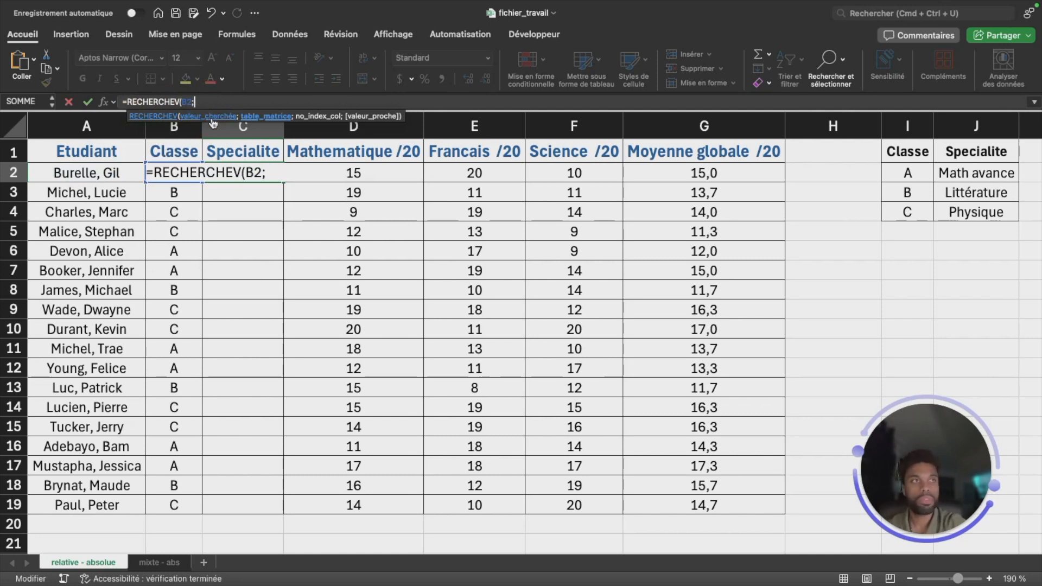
Step: Complete the C2 lookup with the table range I1:J4, column index 2 and exact match FAUX
drag(909, 150, 988, 216)
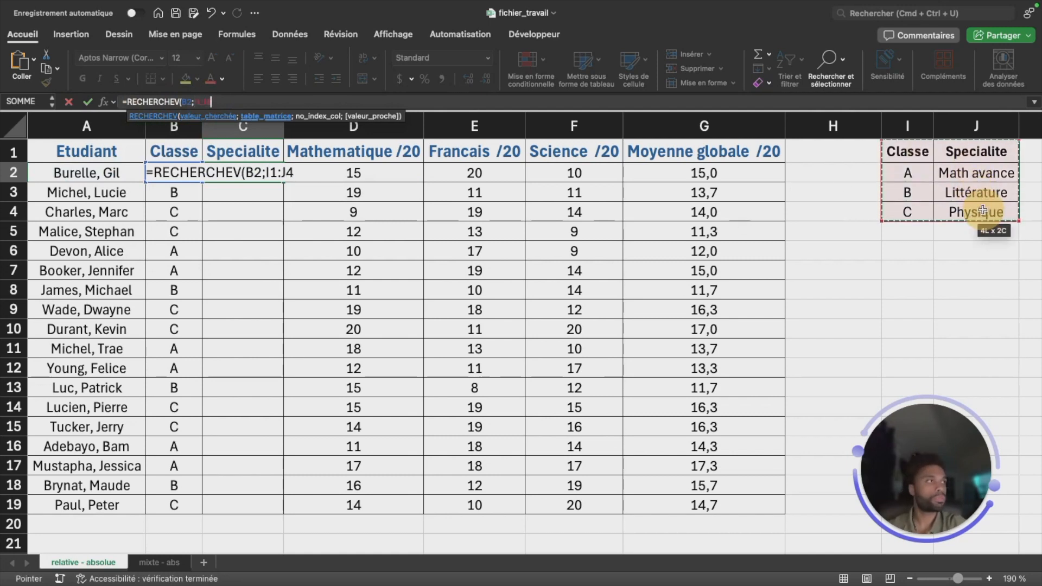
text(;2;faux))
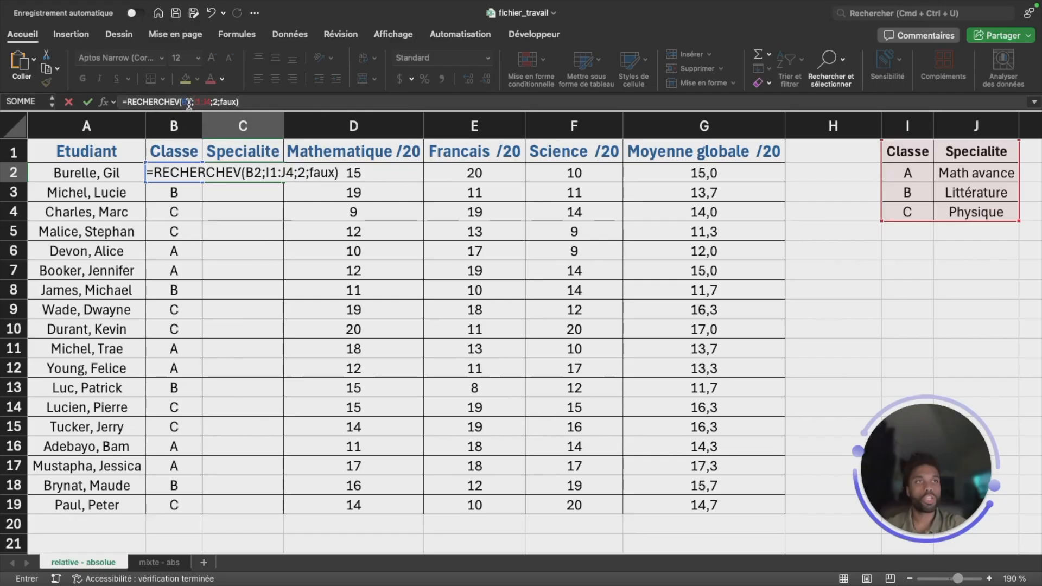
click(250, 103)
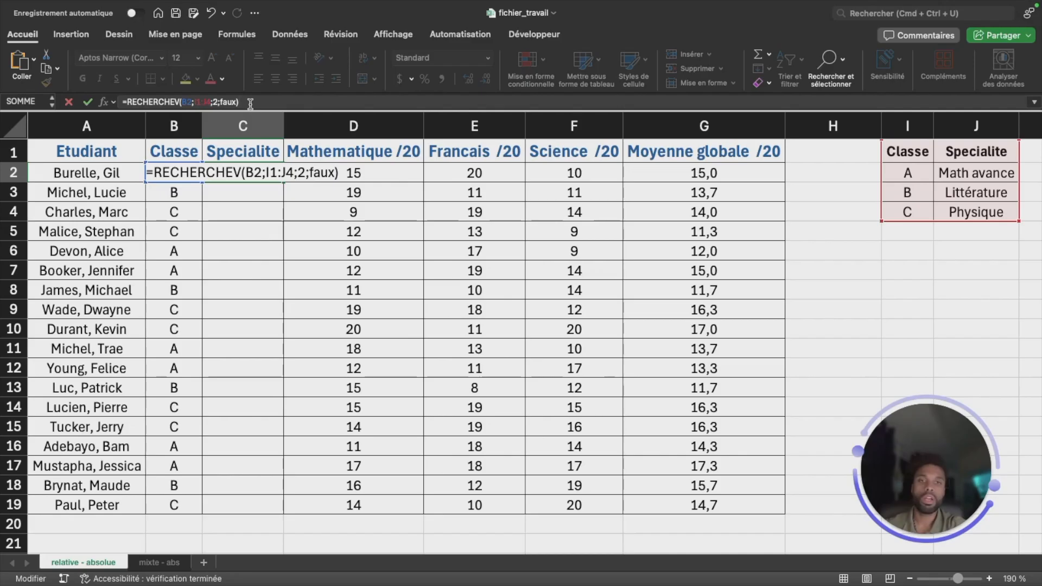
key(Return)
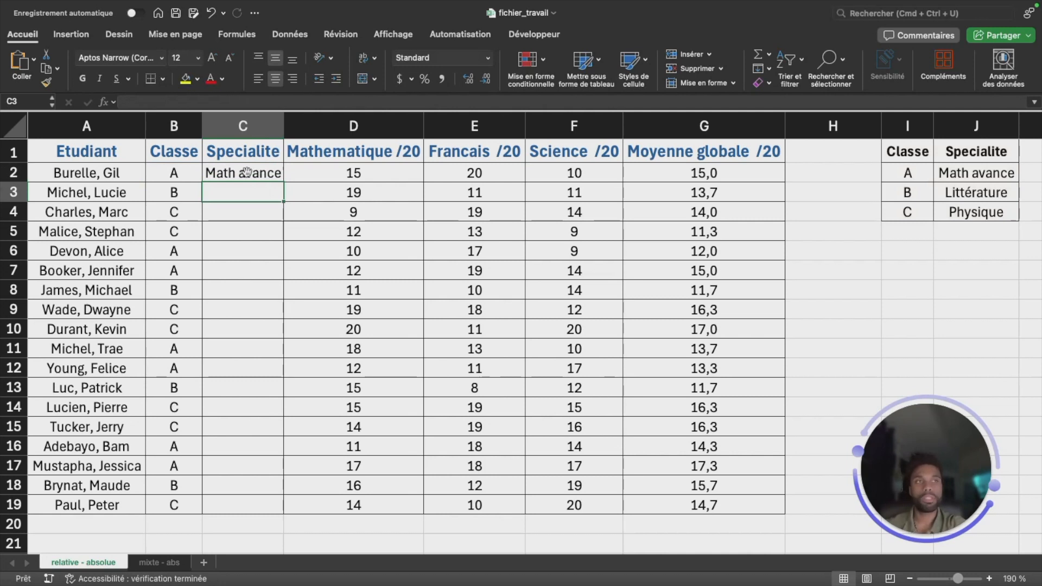
Step: Enlarge the formula bar and fill the lookup formula from C2 down to C19
click(263, 175)
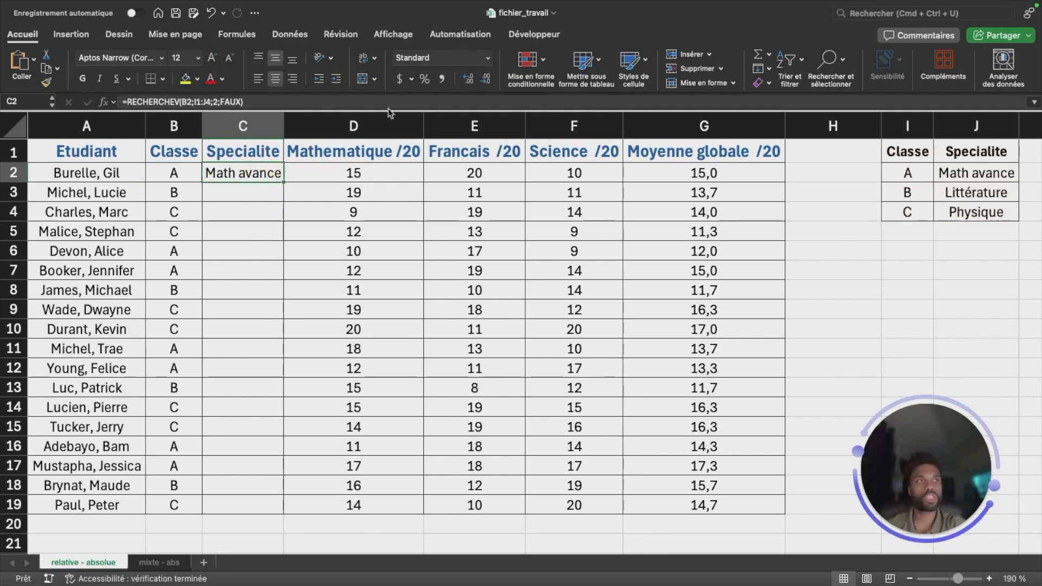
drag(389, 111, 355, 134)
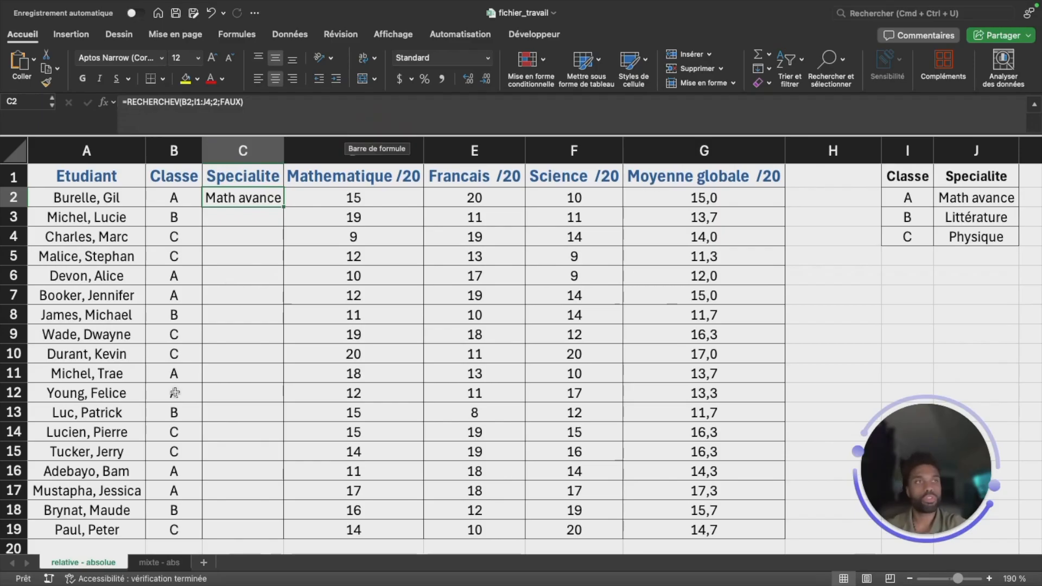
drag(284, 207, 285, 207)
double_click(284, 207)
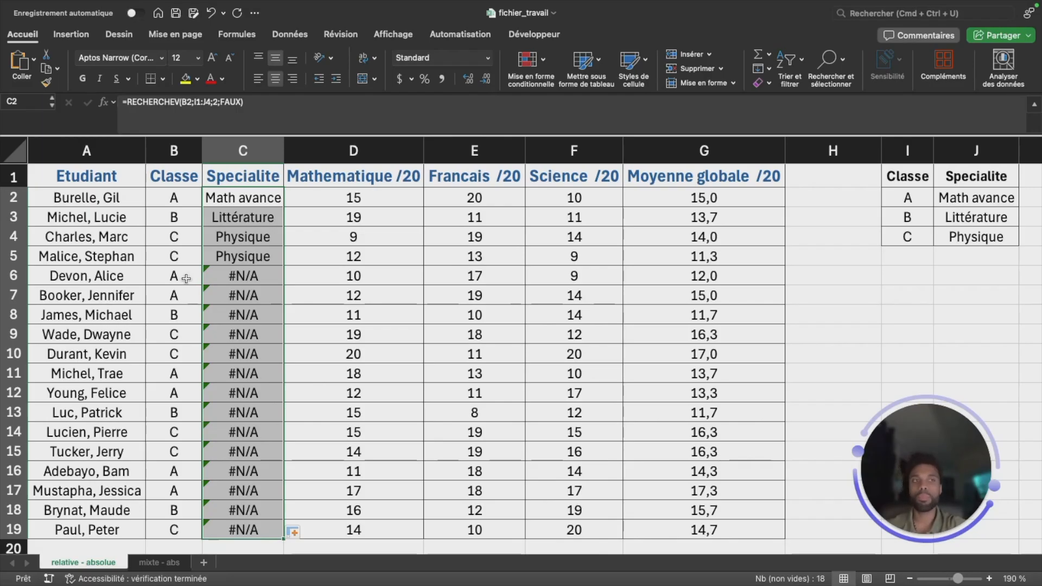
Step: Check which table range the copied lookup formula in C6 refers to, leaving the formula as it is
click(242, 280)
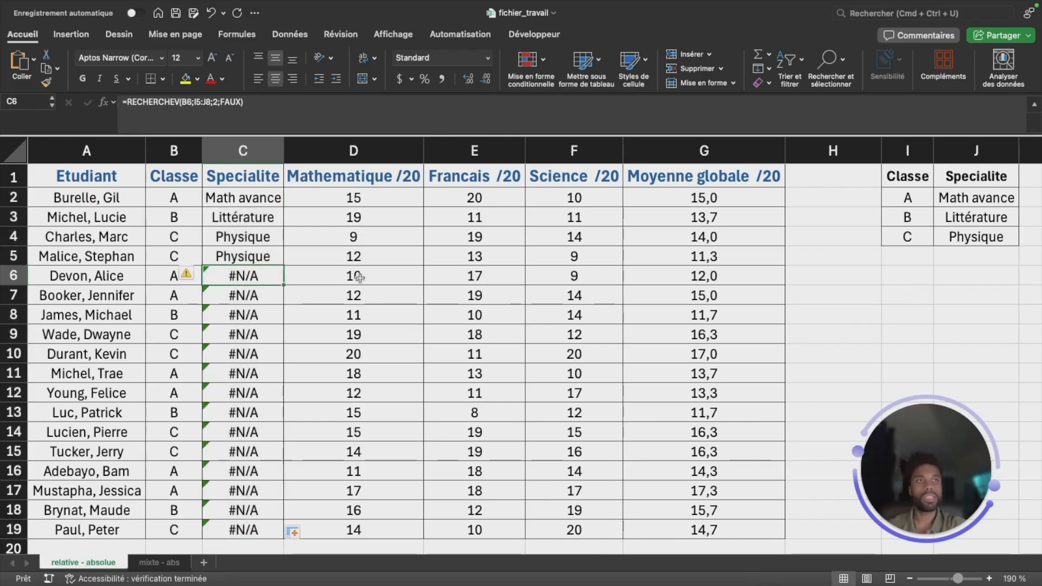
click(199, 103)
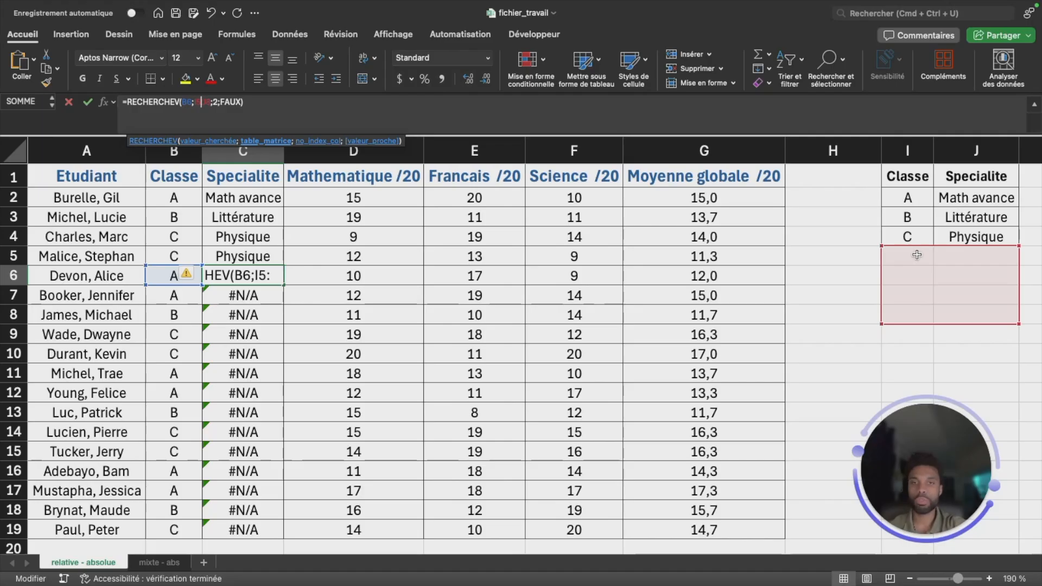
key(Escape)
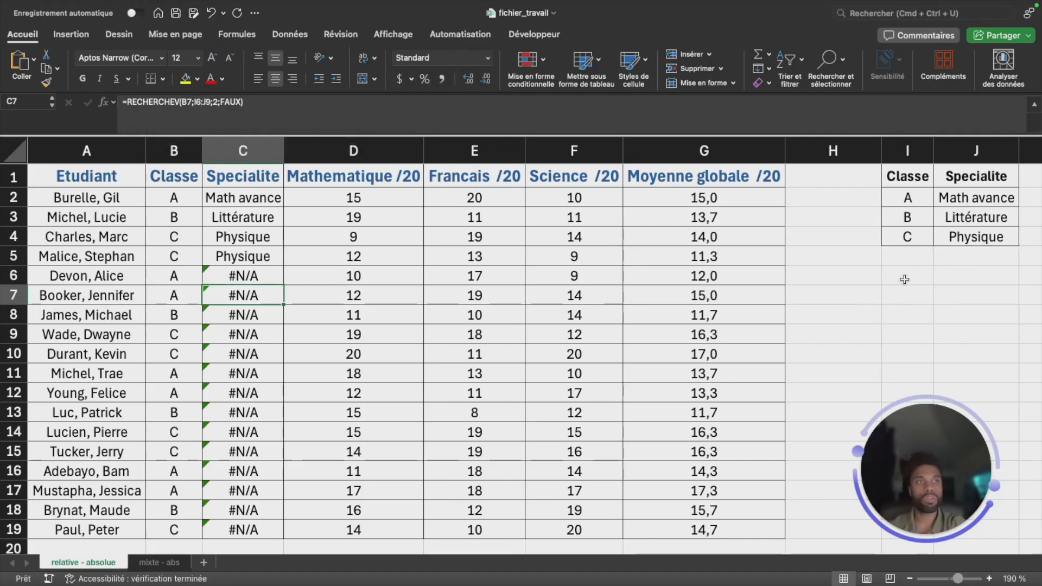
Step: Make the lookup table range in the C2 formula absolute, as $I$1:$J$4
click(250, 196)
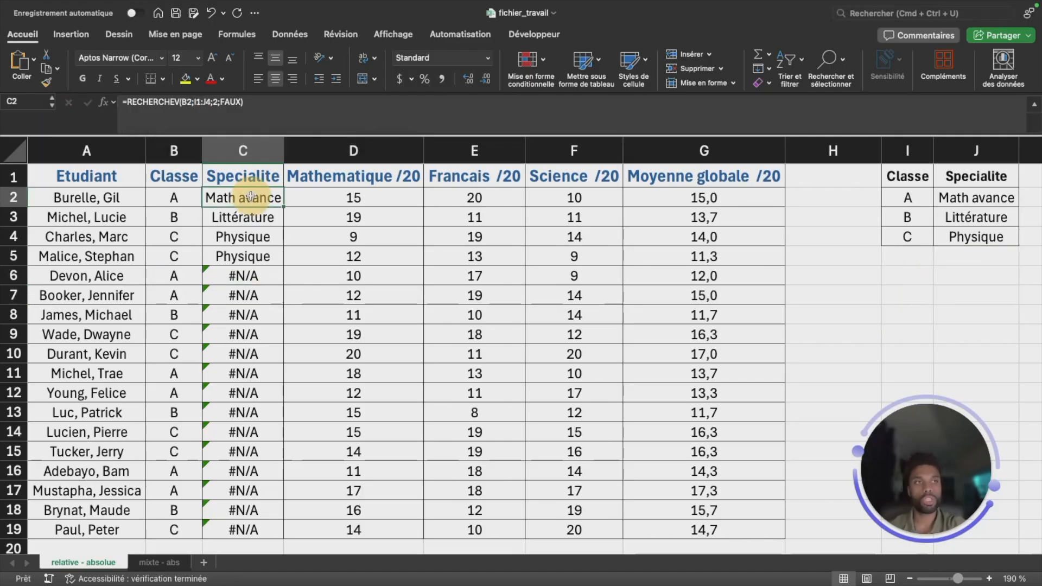
click(204, 102)
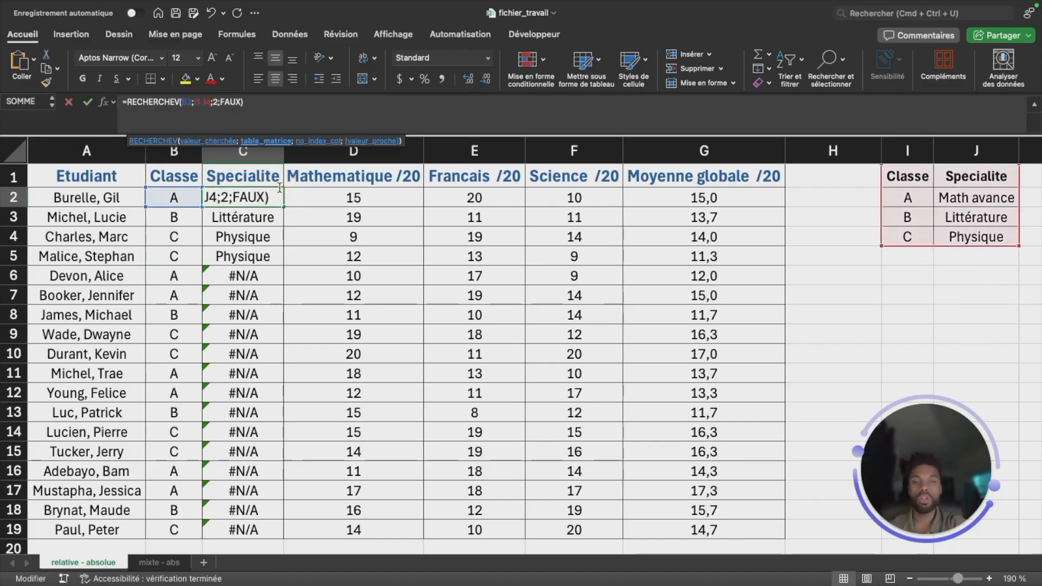
key(F4)
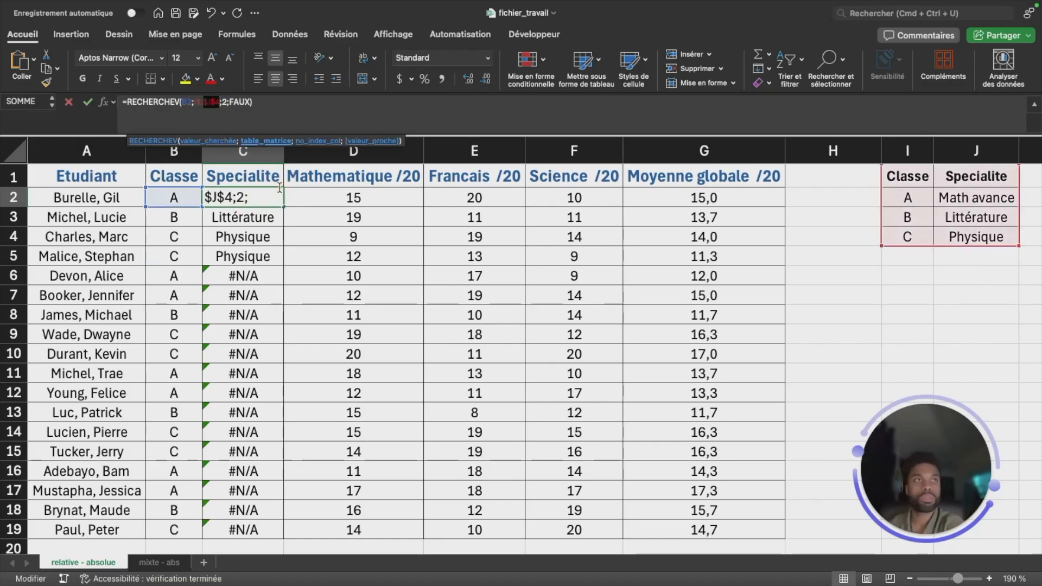
click(198, 104)
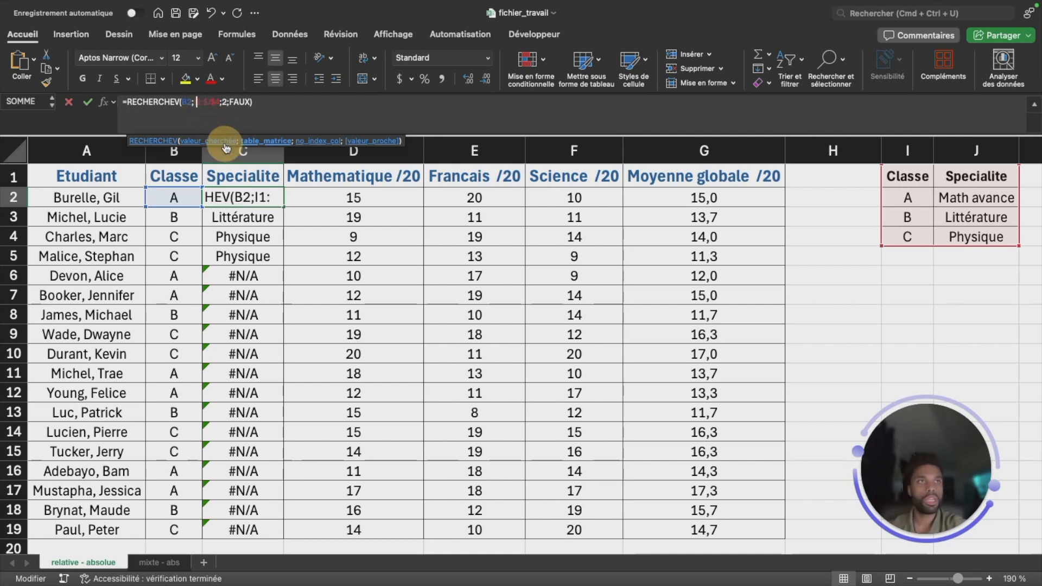
key(F4)
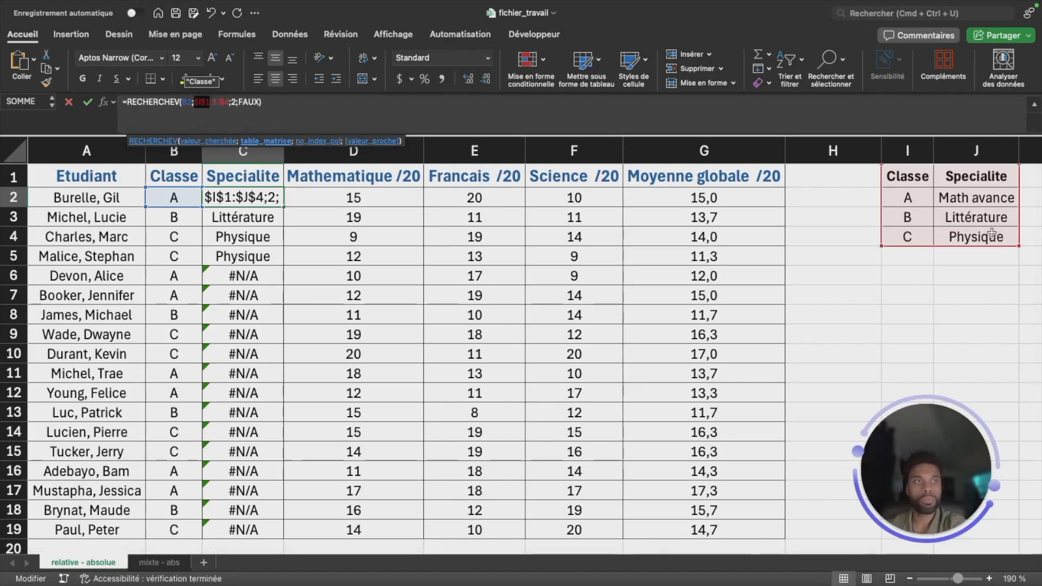
key(Return)
Step: Fill the corrected lookup formula from C2 down to C19 and auto-fit the width of column C
click(269, 203)
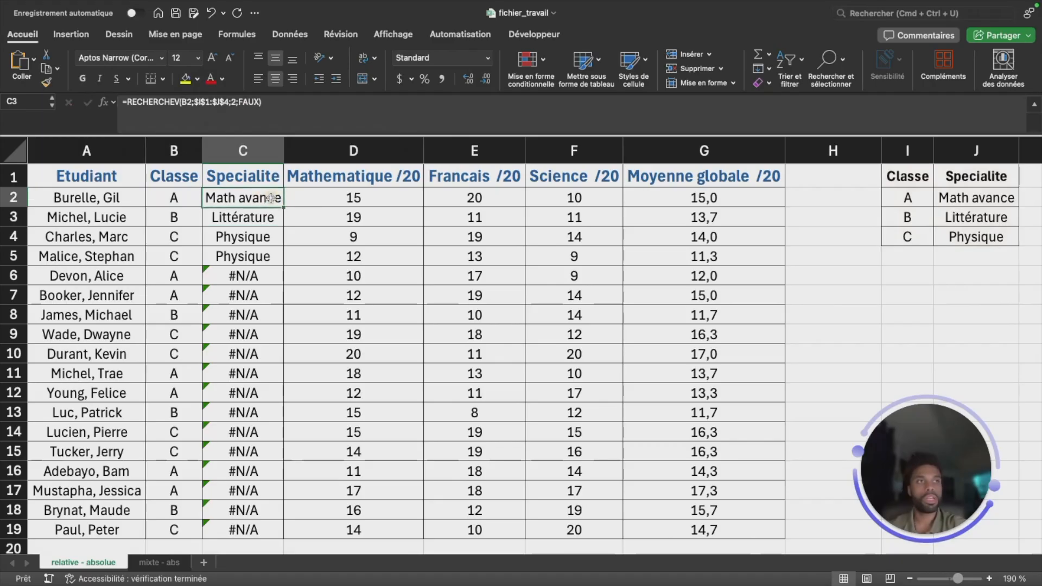
double_click(283, 208)
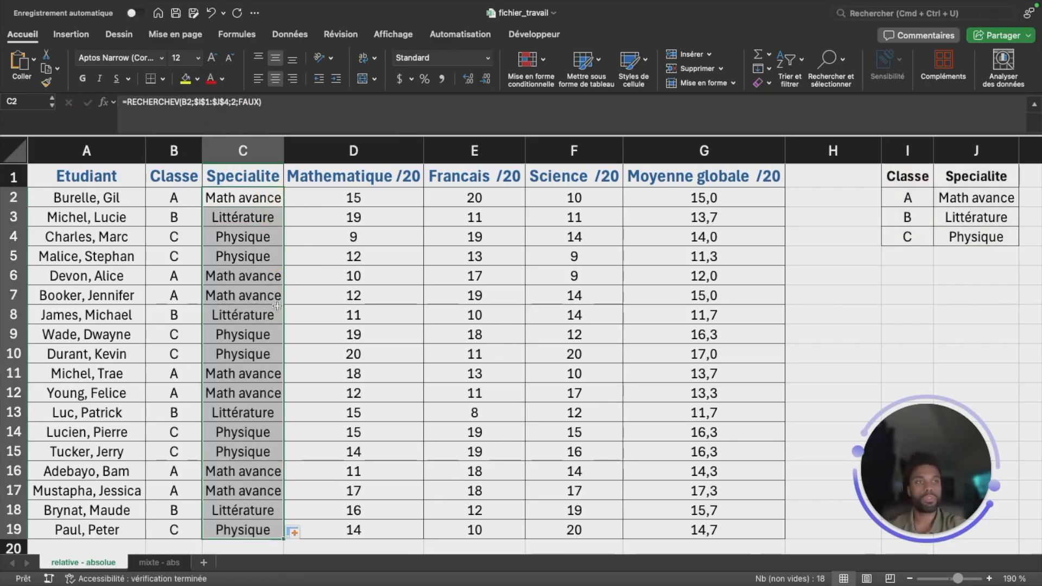
double_click(284, 152)
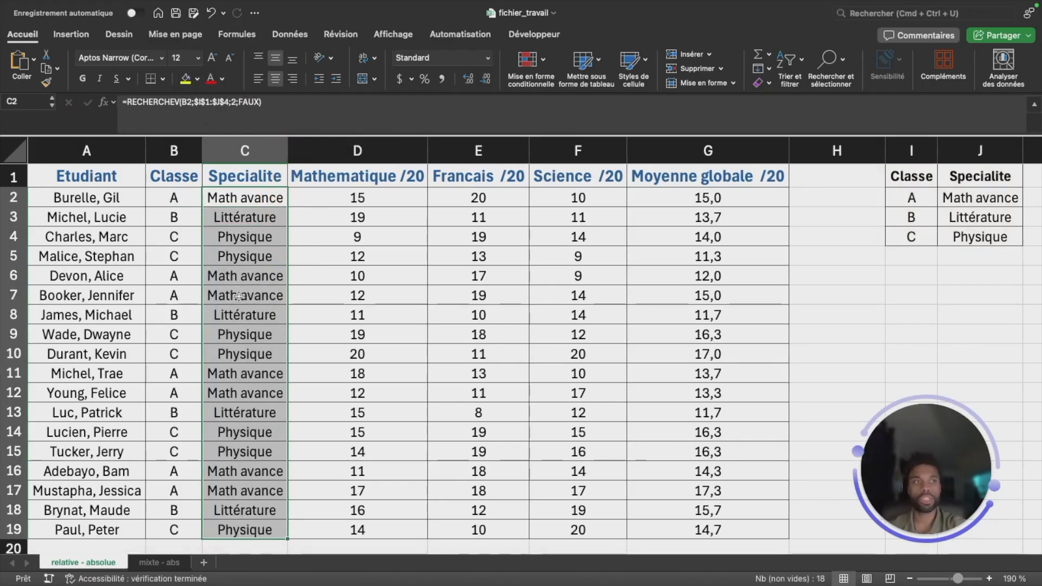
Step: Check the relative lookup value and the absolute table range in the copied formula in C7
click(244, 293)
click(187, 102)
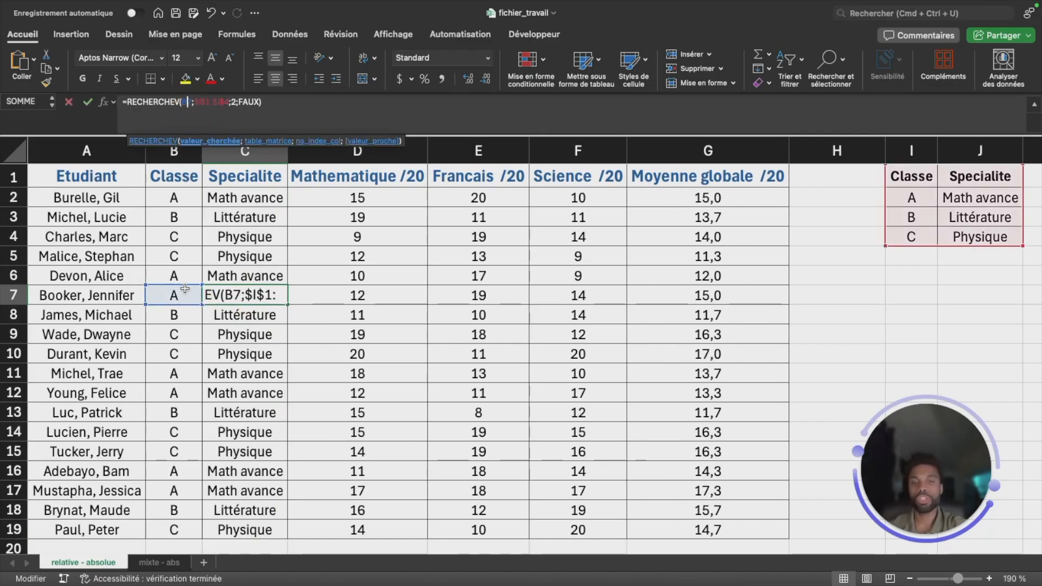
double_click(187, 102)
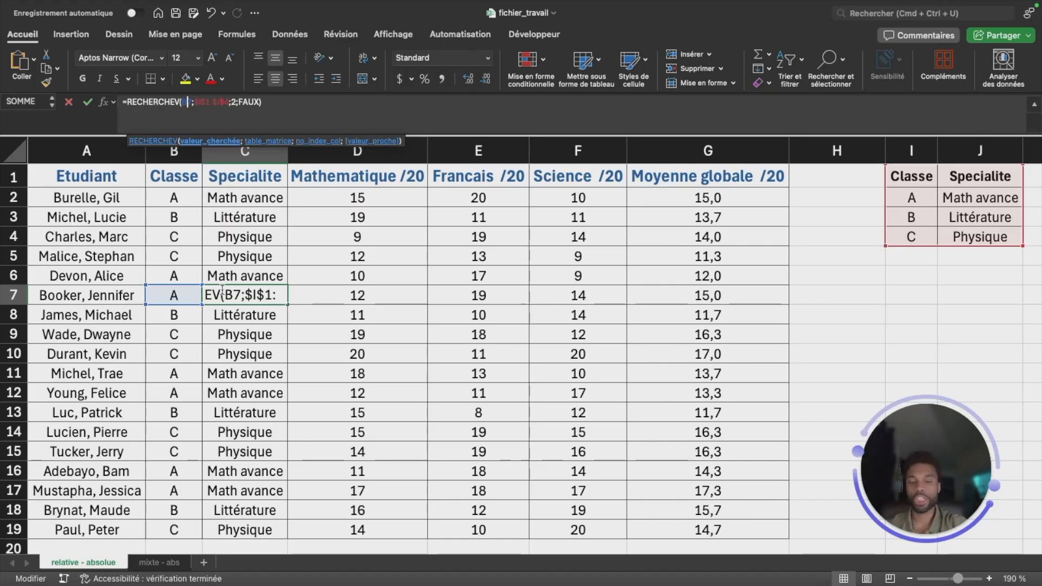
key(Return)
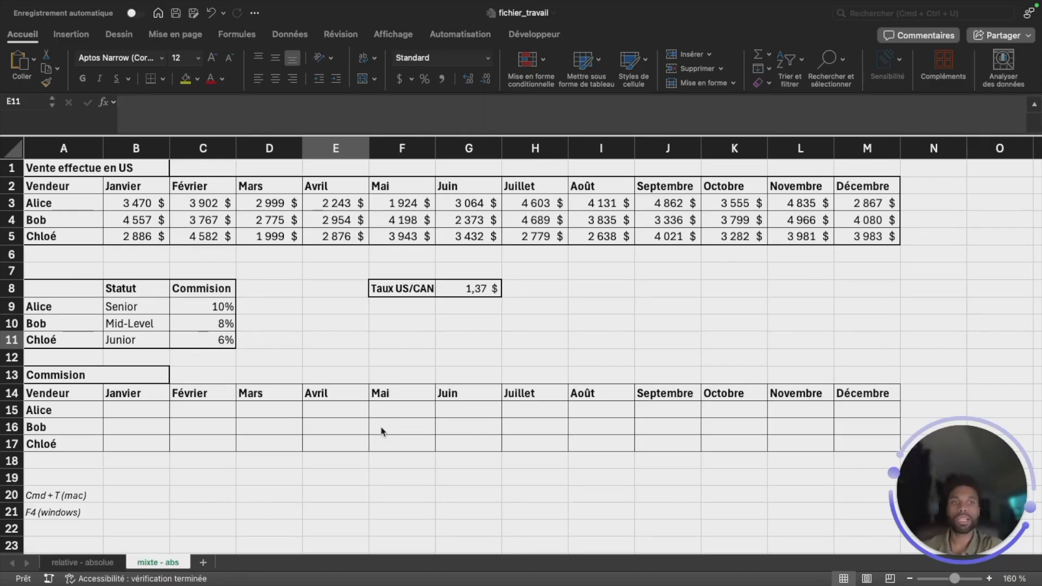
Step: On the mixte - abs sheet, enter =B3*C9 in B15 to calculate the first seller's January commission
click(140, 415)
click(148, 409)
text(=)
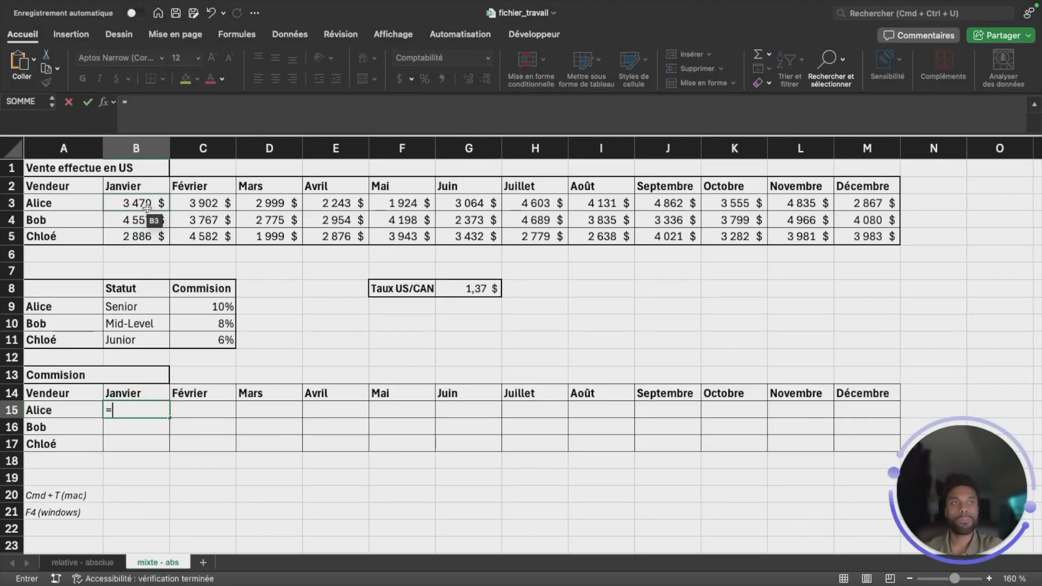
click(147, 208)
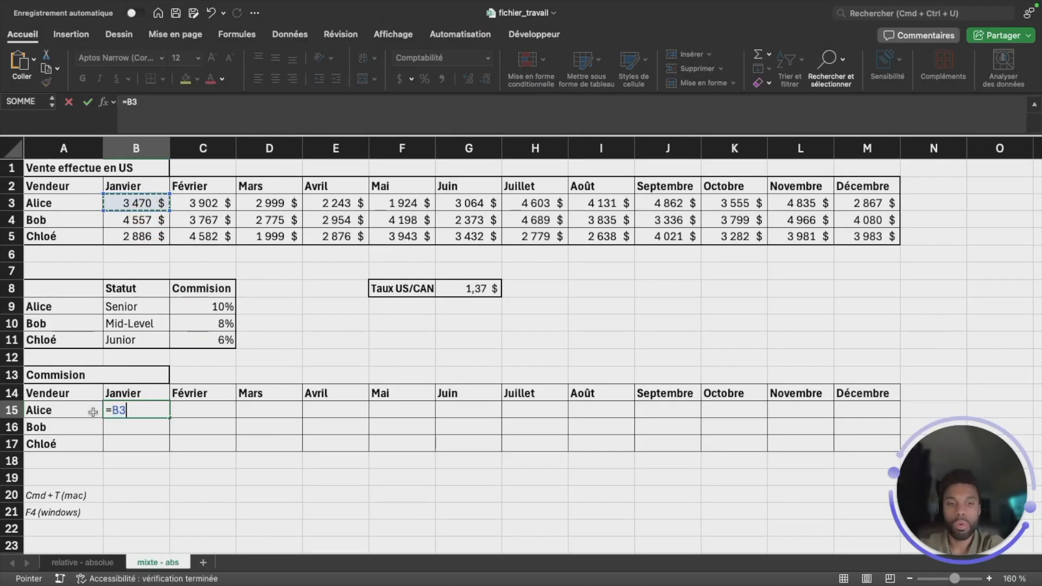
text(*)
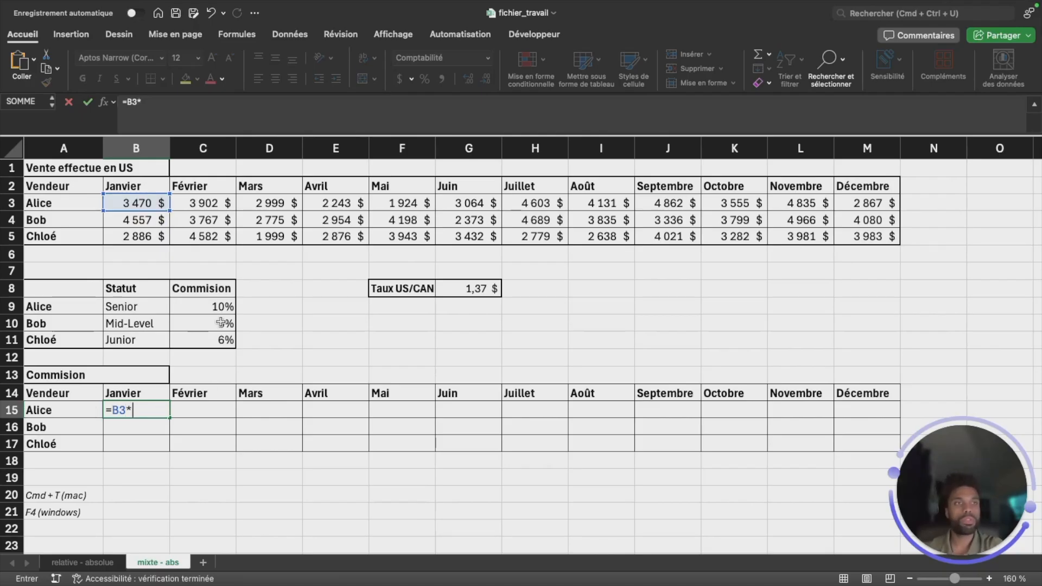
click(222, 306)
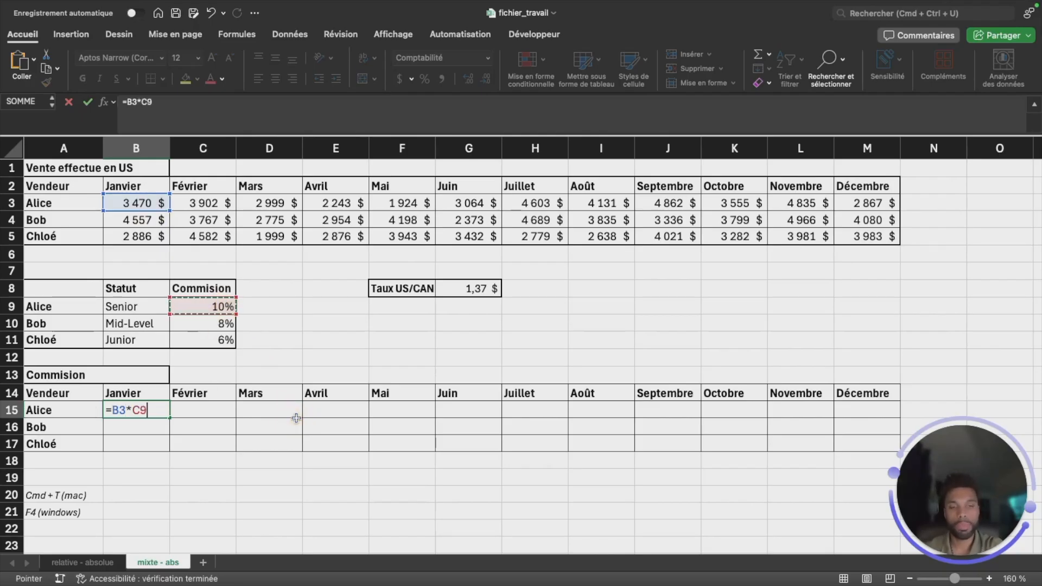
key(Return)
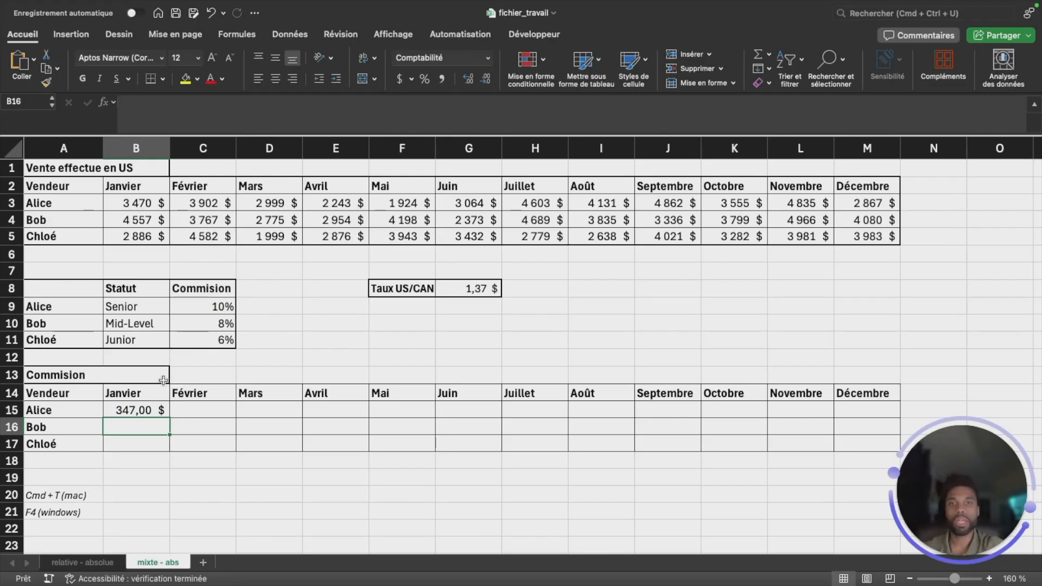
Step: Fill the January commission formula from B15 down to B17 and inspect the cell references in the B17 copy
click(158, 411)
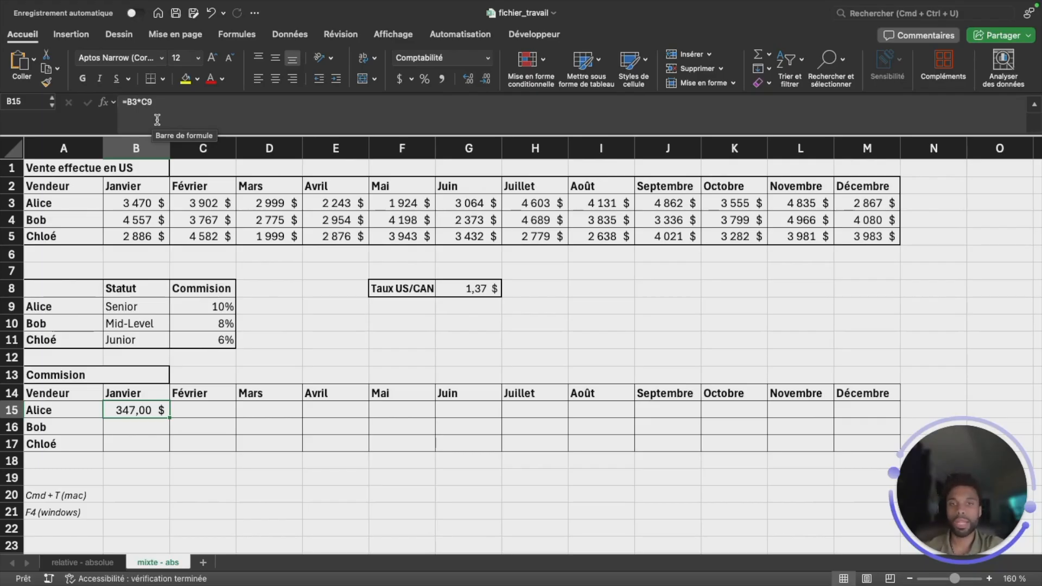
drag(174, 417, 169, 449)
click(136, 443)
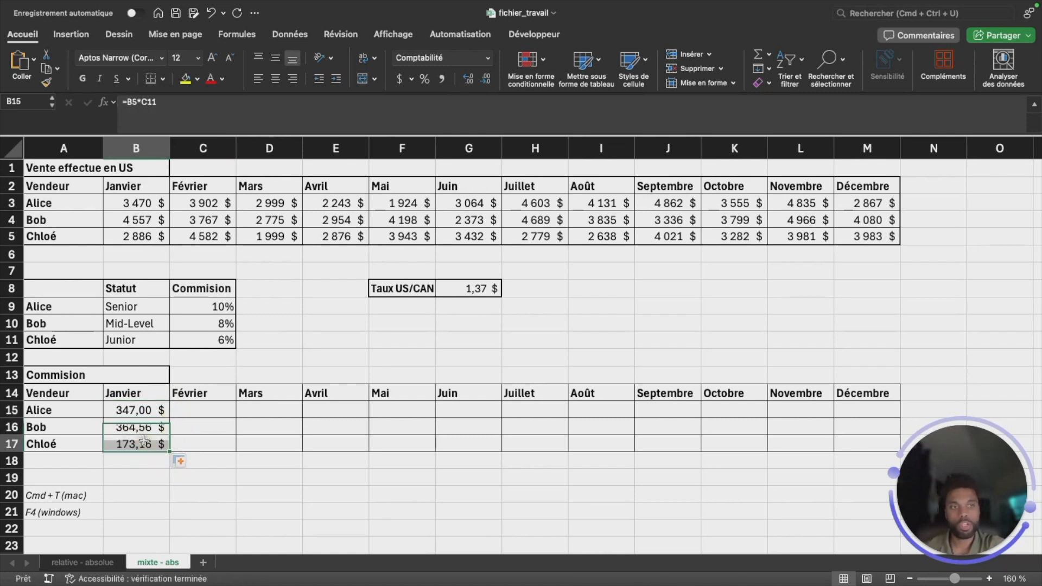
click(150, 111)
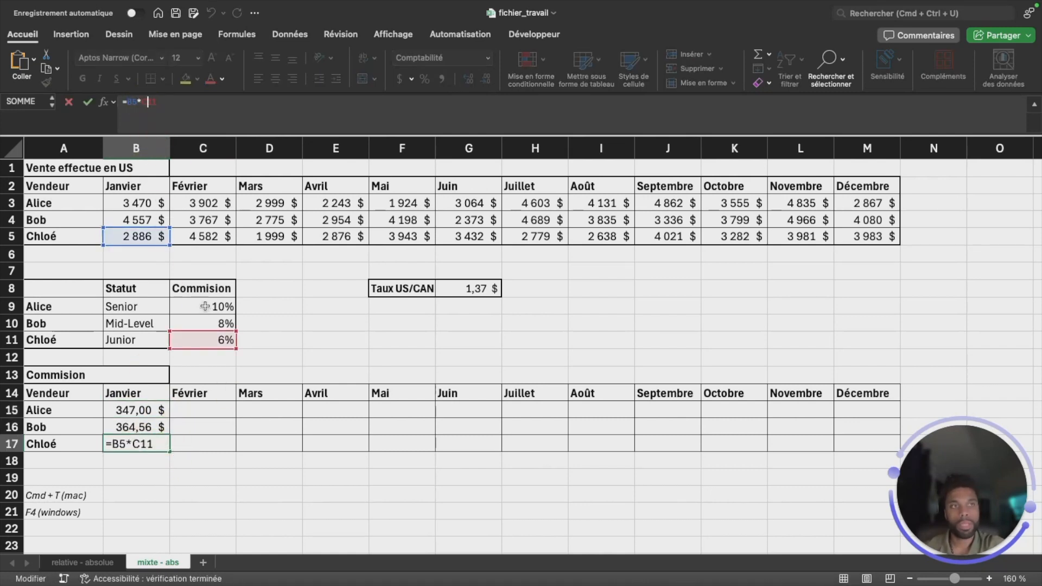
key(Return)
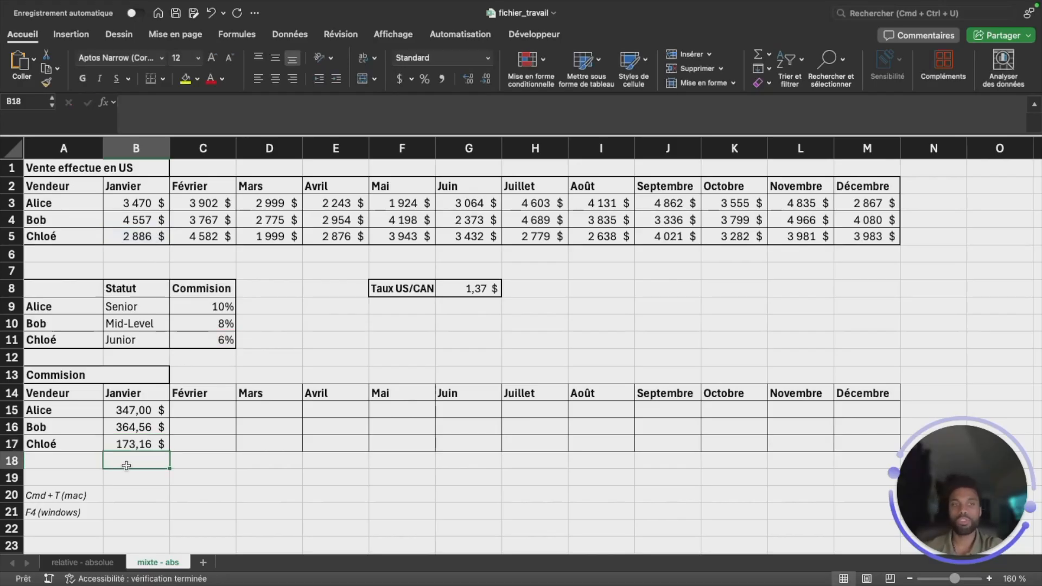
Step: Try filling the relative commission formulas in B15:B17 across to August in column I, and inspect the references in C15
drag(154, 411, 644, 461)
click(204, 408)
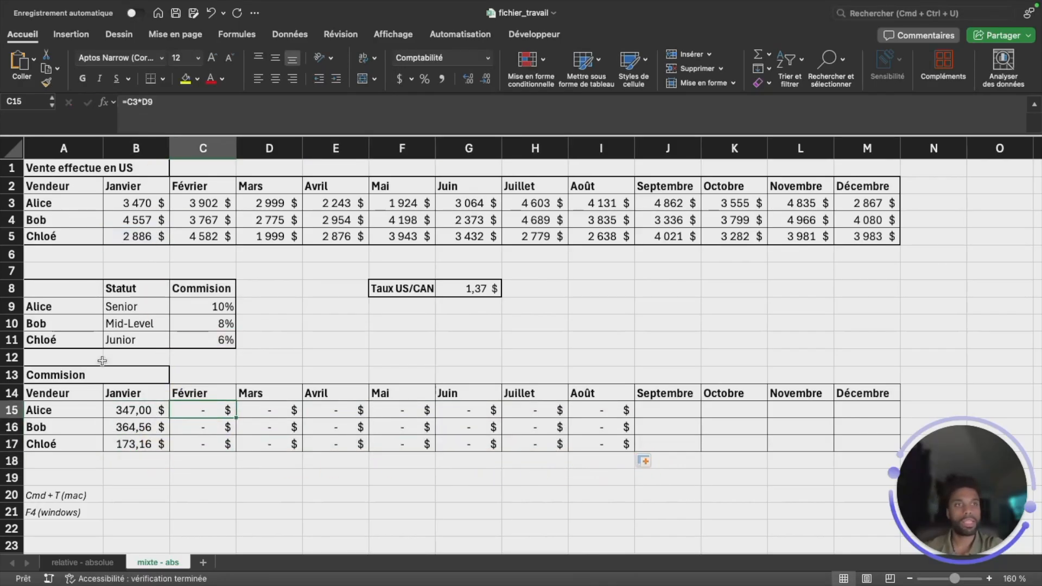
double_click(139, 102)
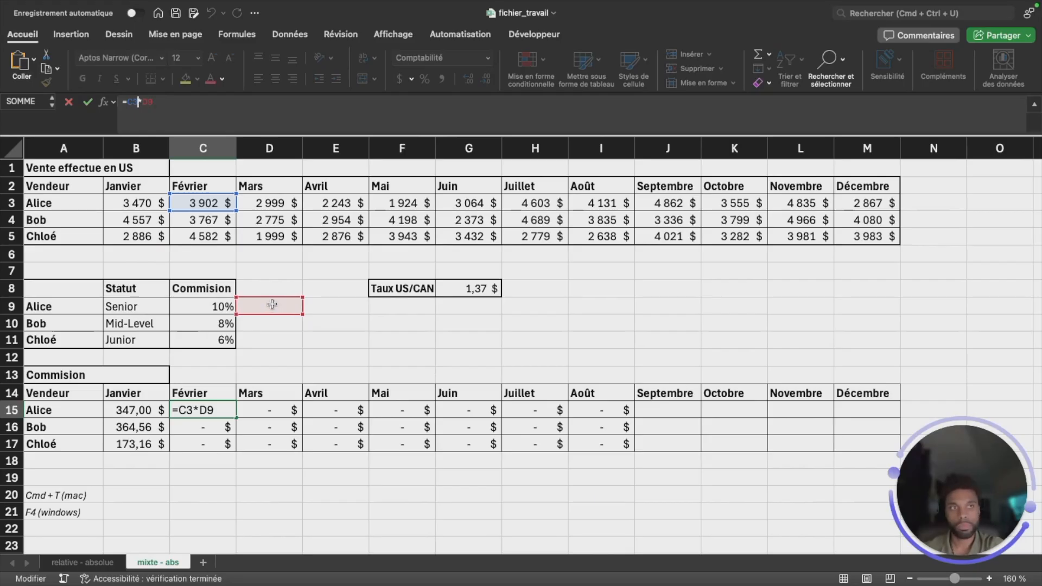
key(Return)
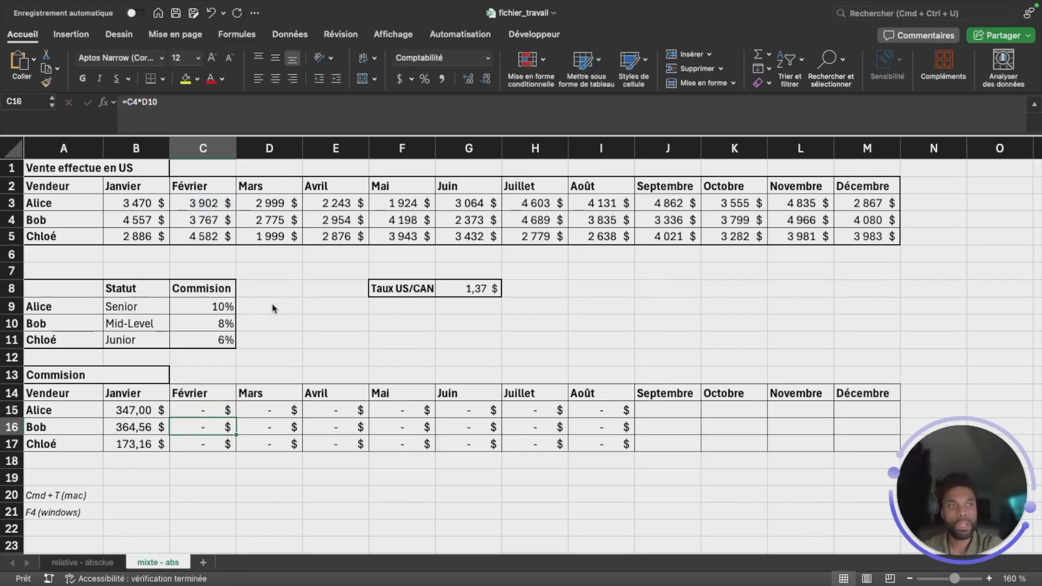
drag(202, 411, 619, 442)
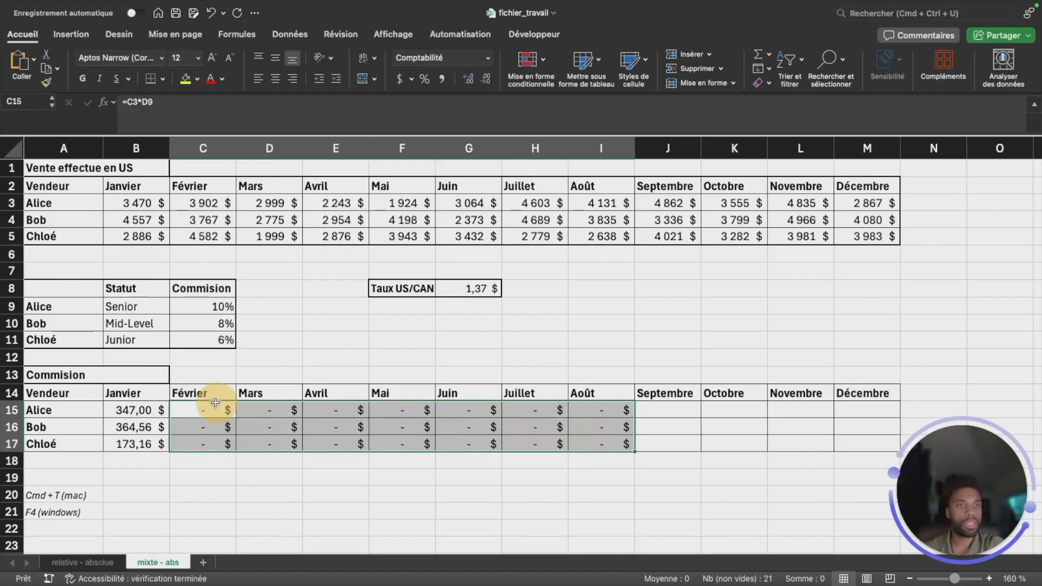
Step: Lock only the column of the commission rate reference in B15, making the formula =B3*$C9
click(141, 410)
click(131, 100)
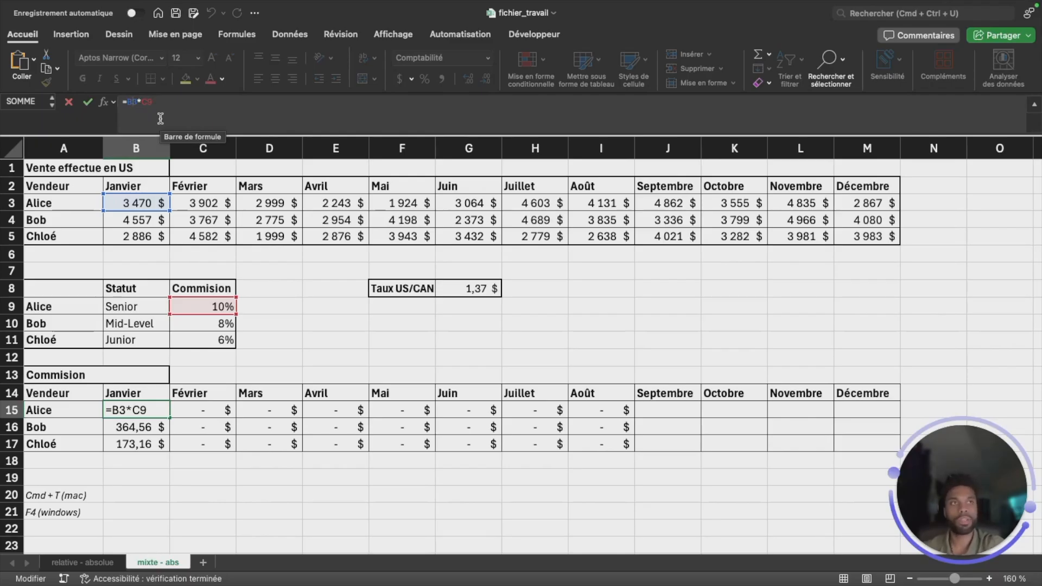
click(151, 102)
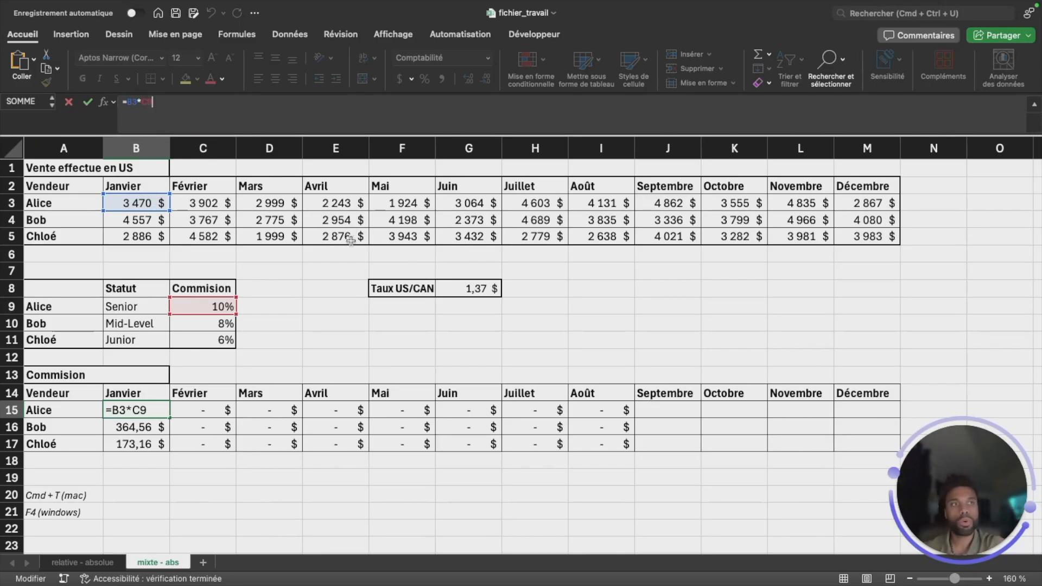
key(Left)
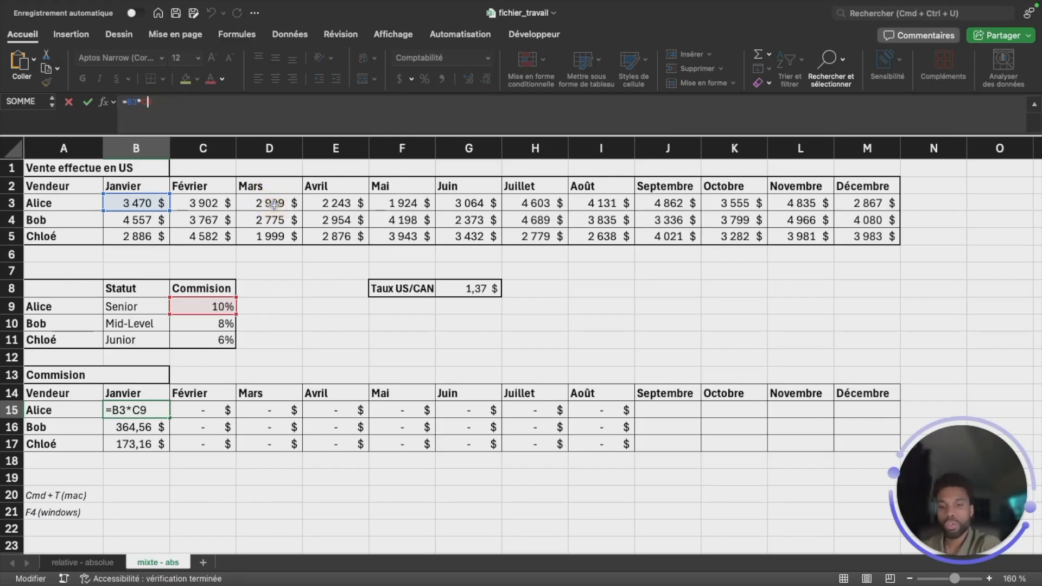
key(super+t)
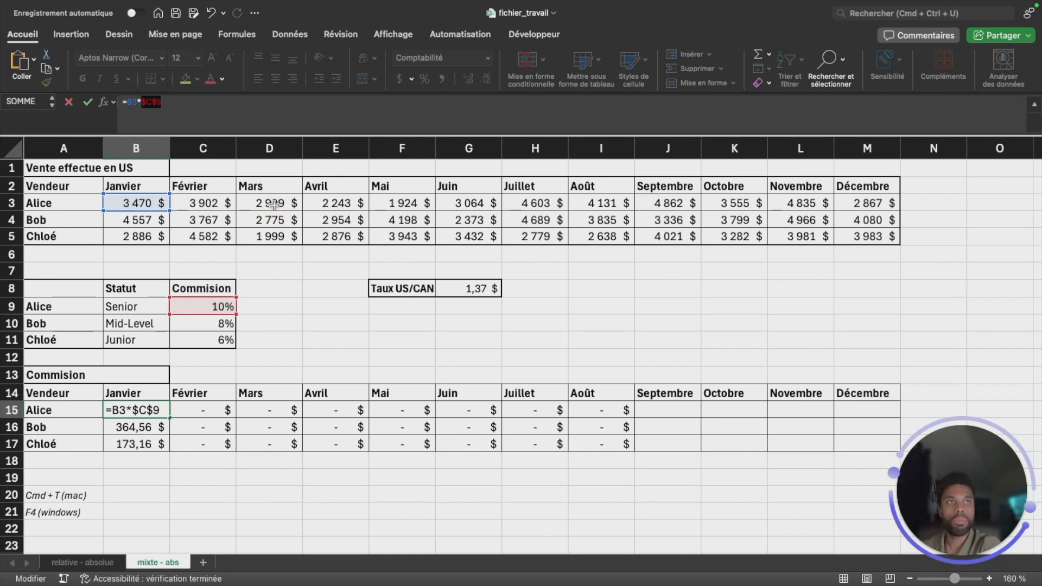
key(super+t)
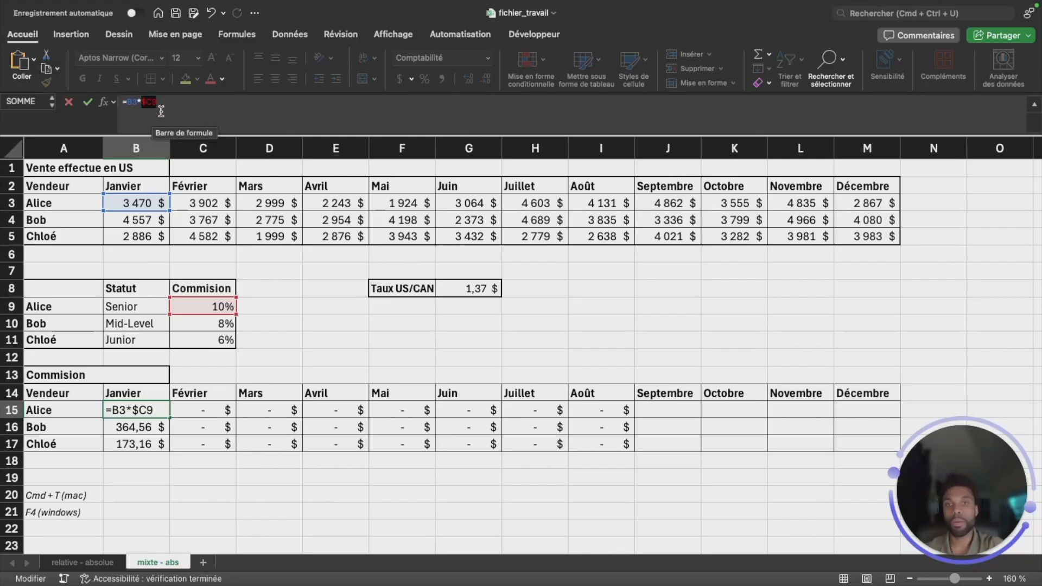
key(Return)
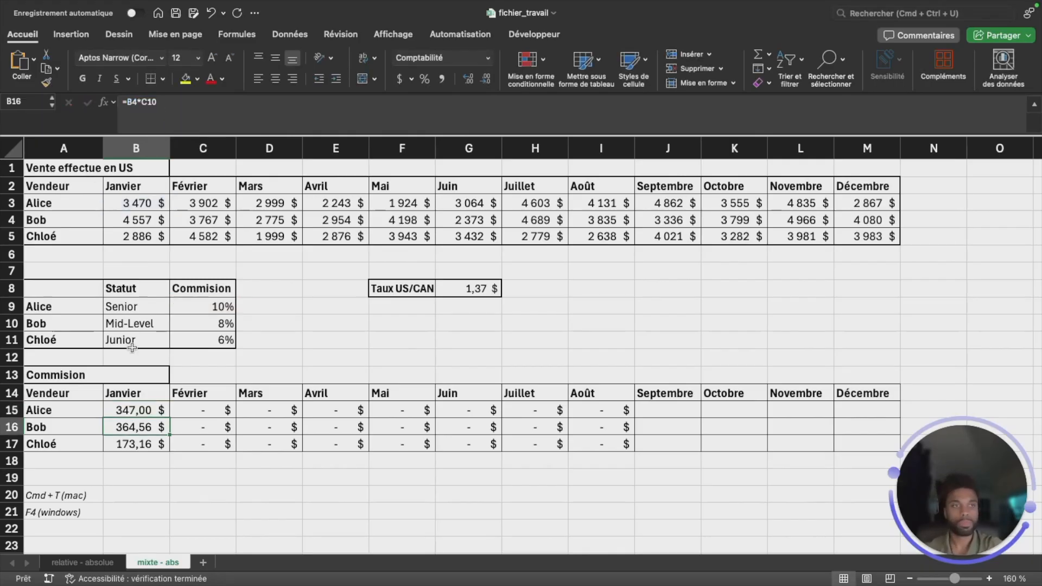
Step: Fill the mixed-reference formula from B15 down to B17 and check the references in B17
click(161, 411)
drag(171, 419, 162, 442)
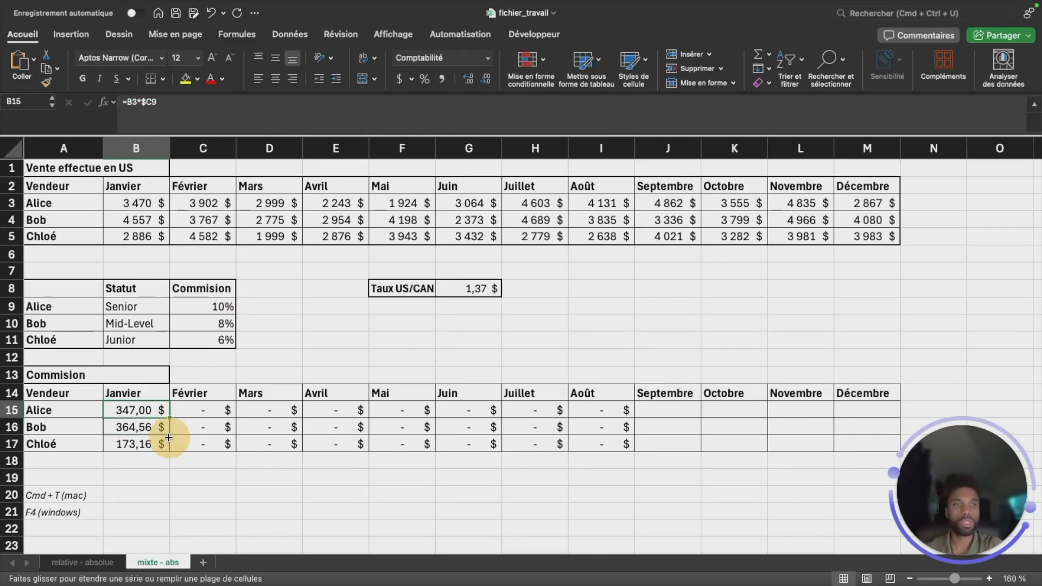
click(141, 445)
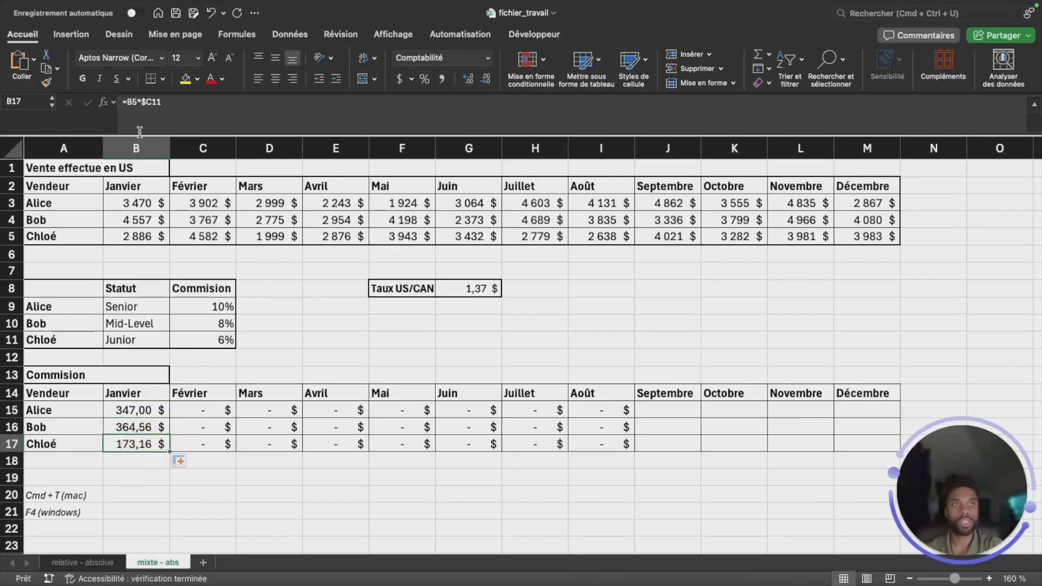
click(130, 102)
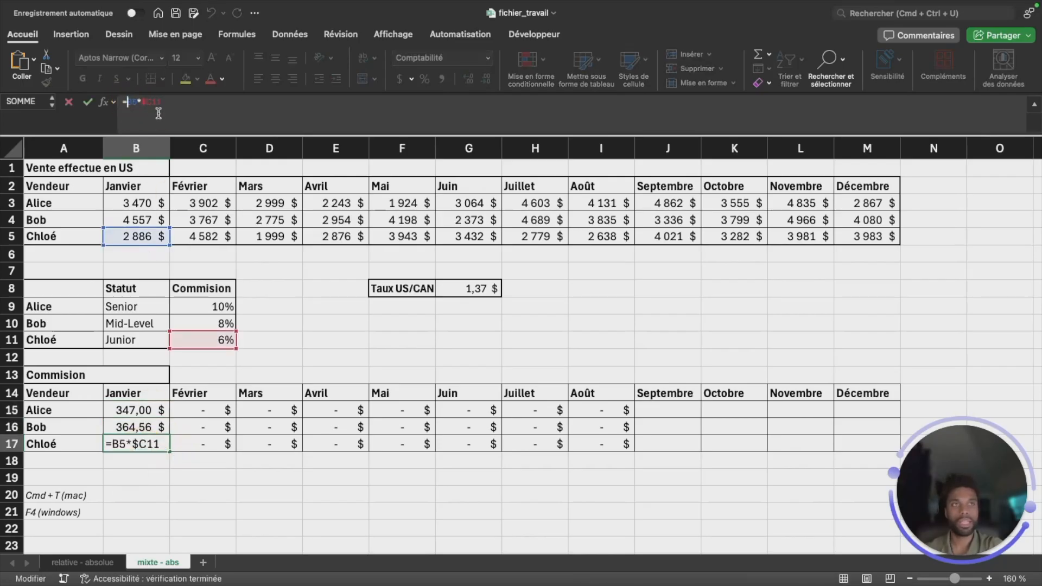
key(Return)
Step: Fill the January commission formulas in B15:B17 across to December in column M, and check the references in C16 and E16
drag(141, 411, 879, 458)
click(232, 427)
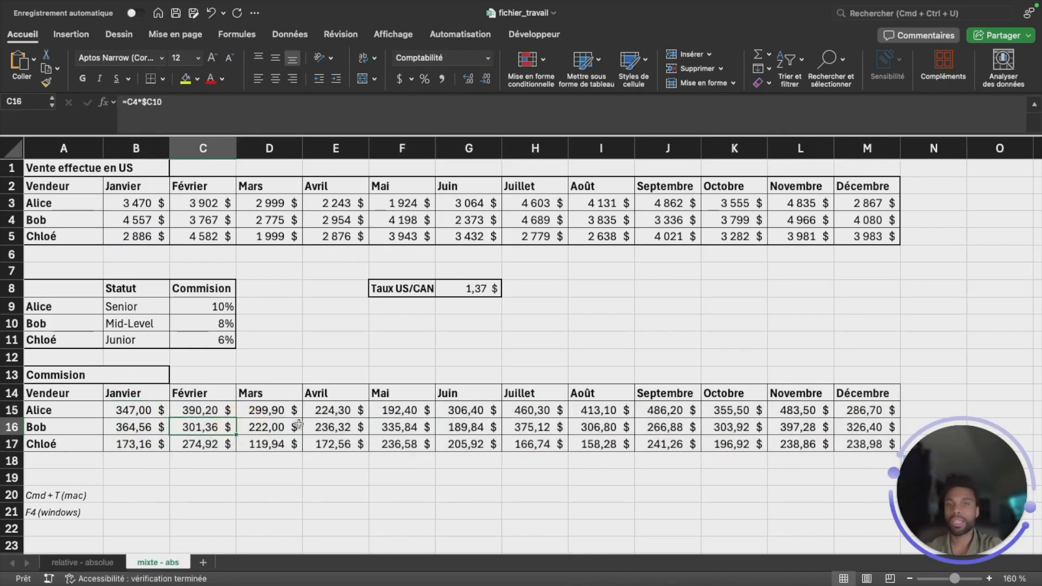
click(357, 427)
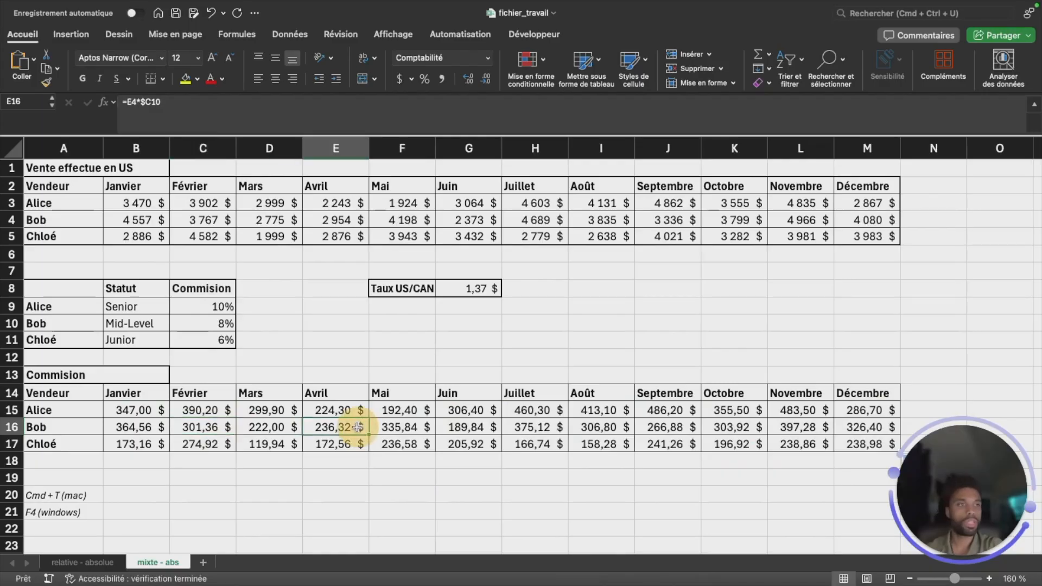
click(145, 102)
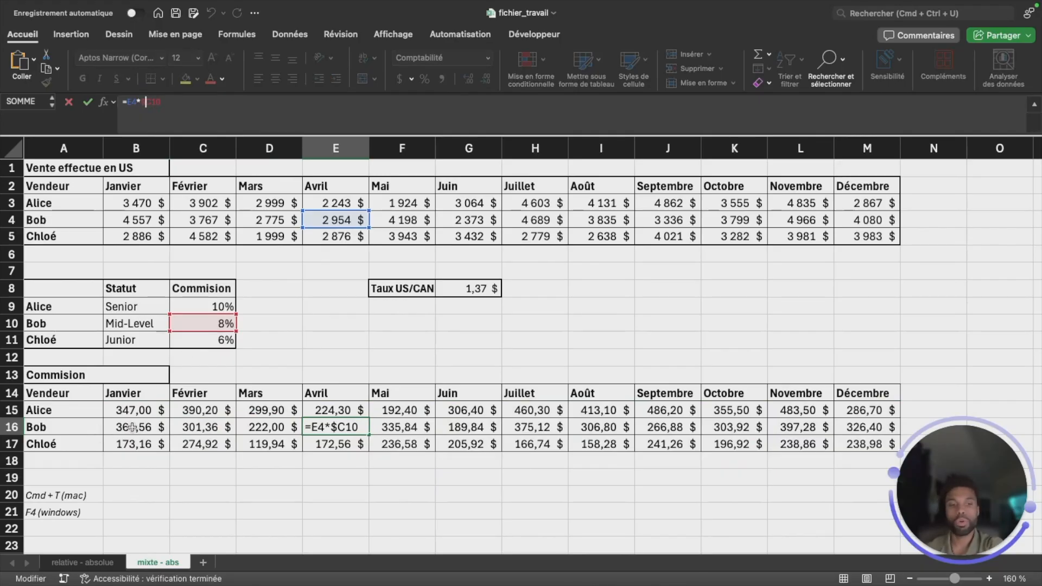
key(Return)
key(Up)
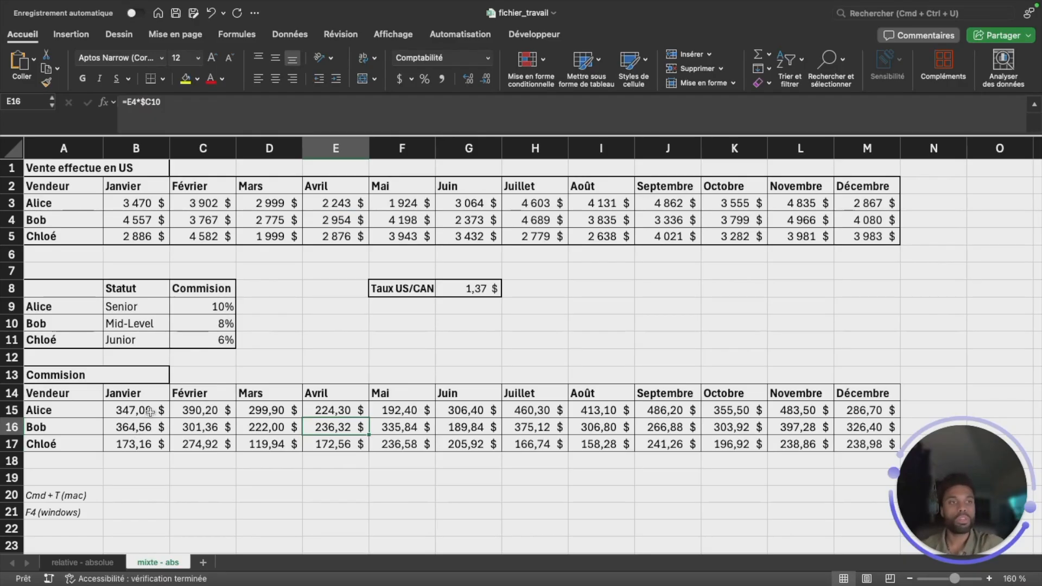
Step: Extend the B15 formula to =B3*$C9*$G$8 to convert the commission with the absolute US/CAN rate
click(149, 414)
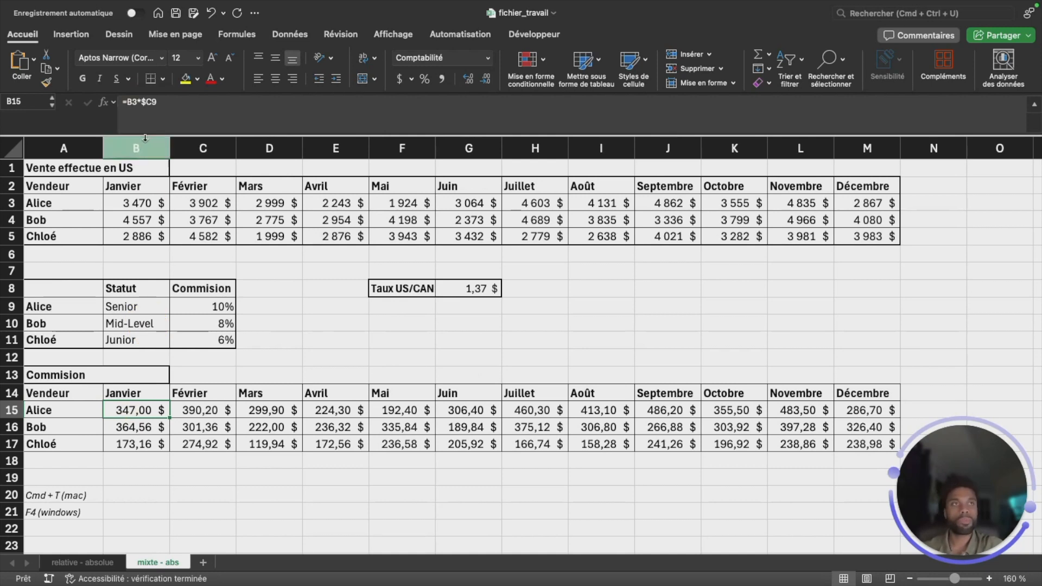
click(133, 103)
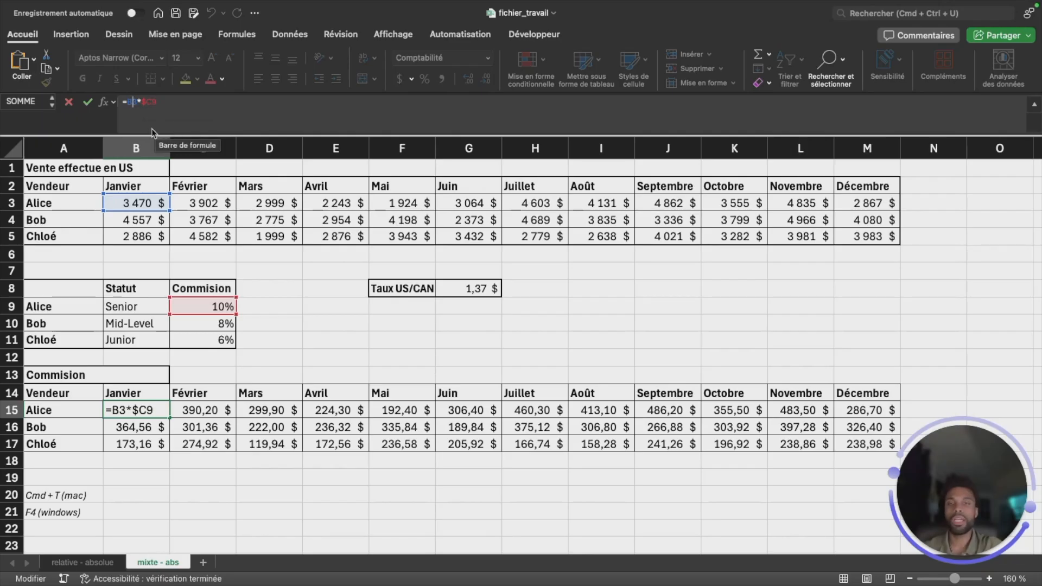
click(165, 107)
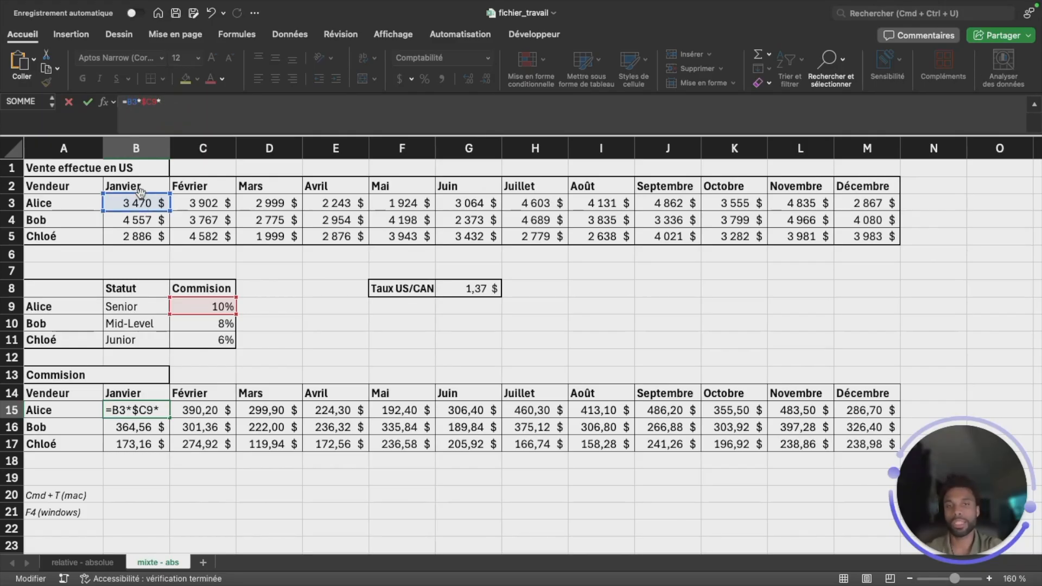
click(485, 289)
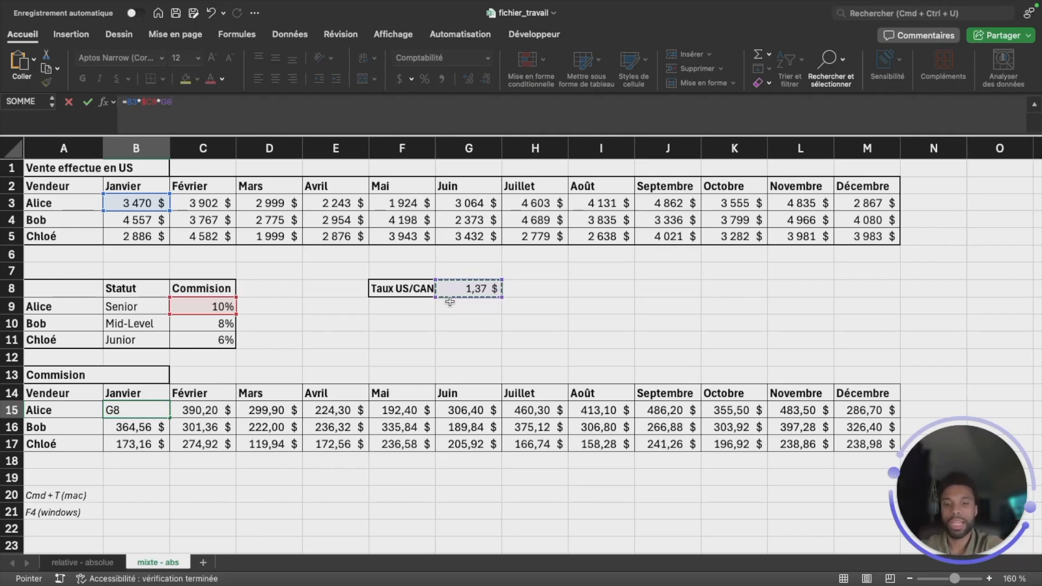
key(super+t)
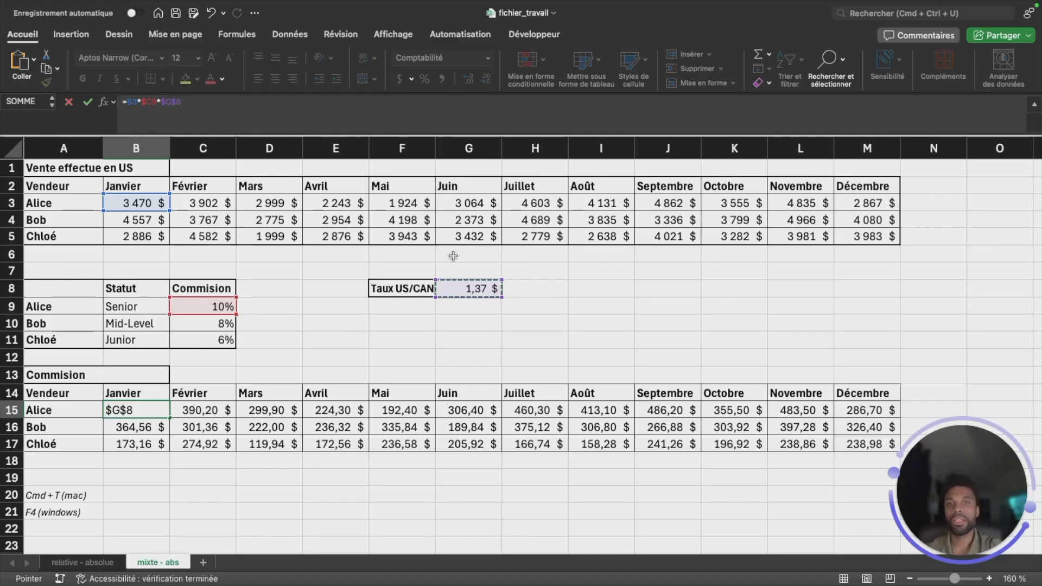
key(Return)
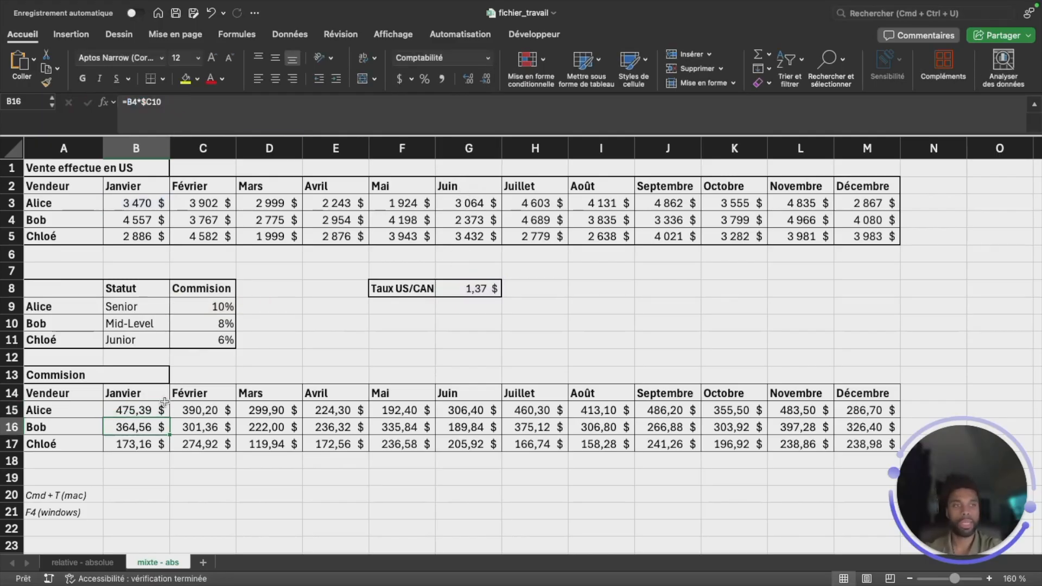
Step: Fill the converted commission formula from B15 over the whole B15:M17 table and check the copied formula in E16
click(142, 411)
drag(168, 416, 895, 453)
click(307, 423)
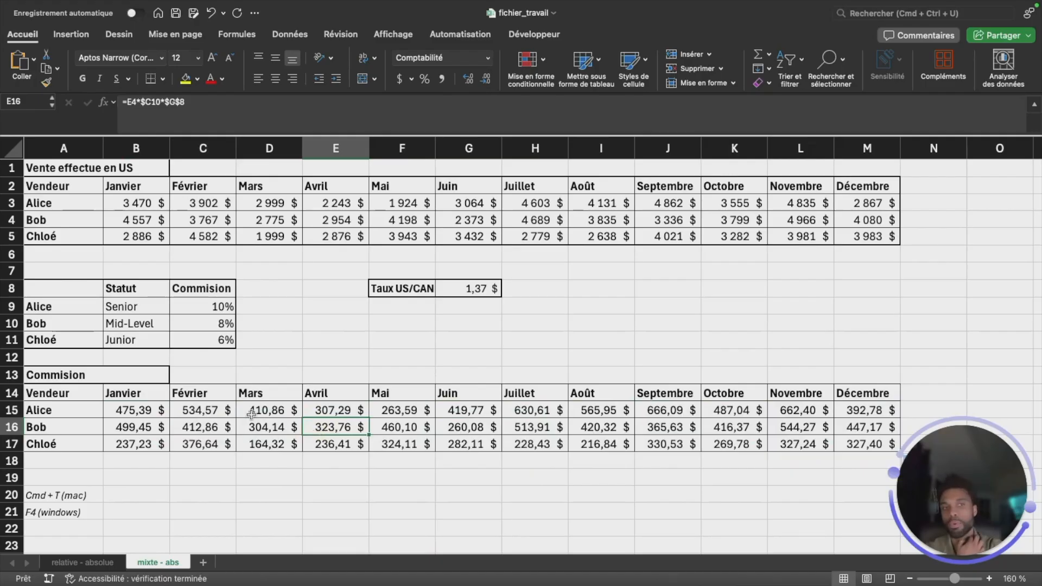
Step: Change the commission table title in A13 to "Commision $Can"
click(119, 375)
click(185, 109)
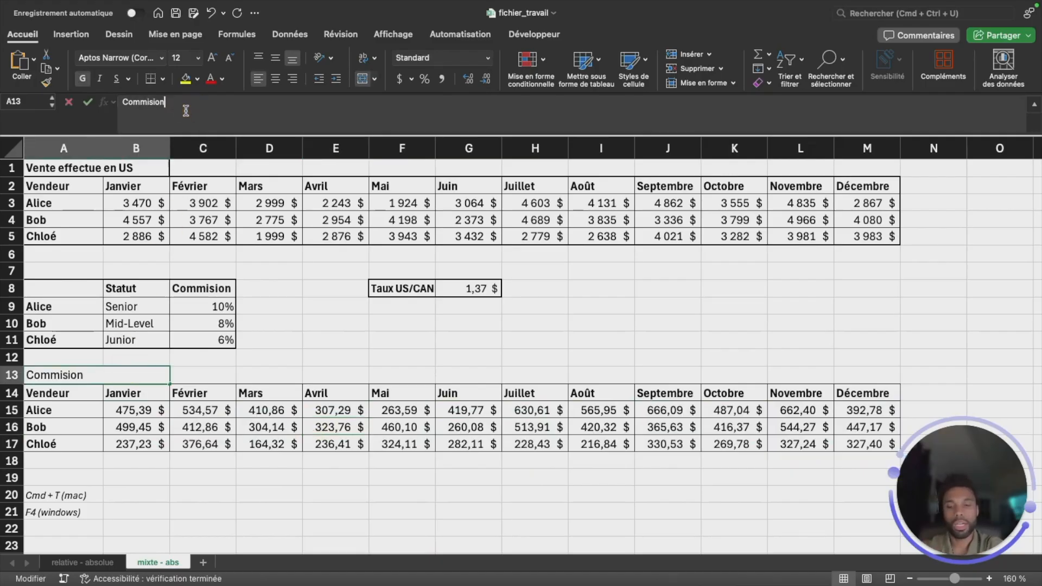
text($Can)
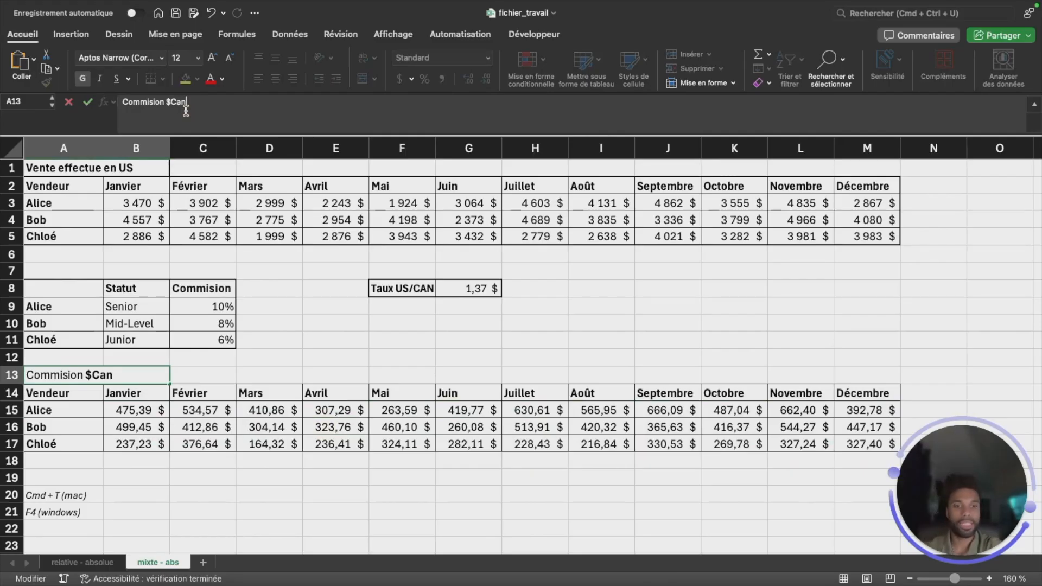
key(Return)
Step: Review the final formula in B15 and the reference-locking shortcut notes in A20:A21
click(135, 410)
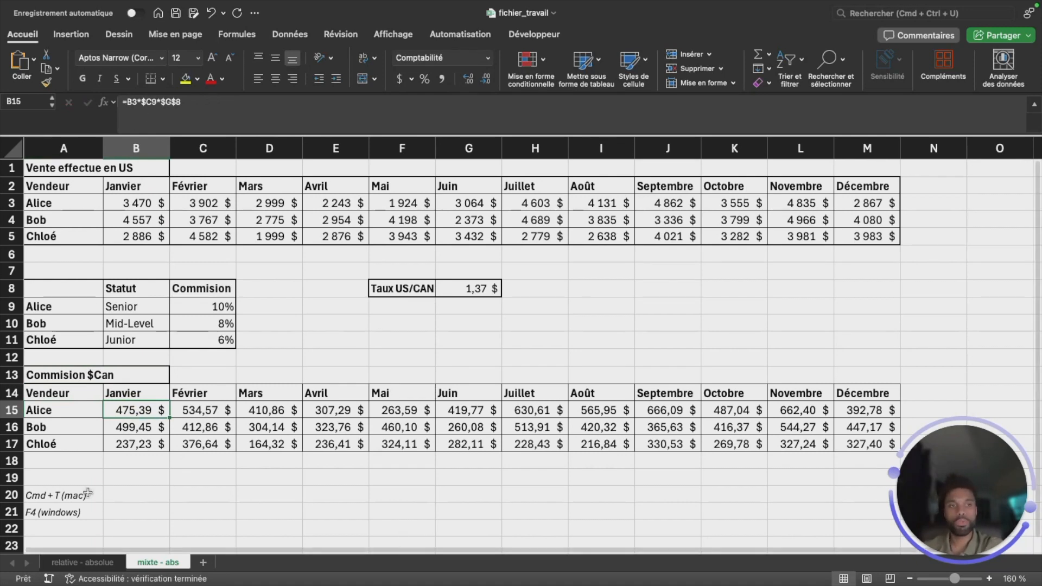
drag(88, 495, 84, 507)
click(195, 507)
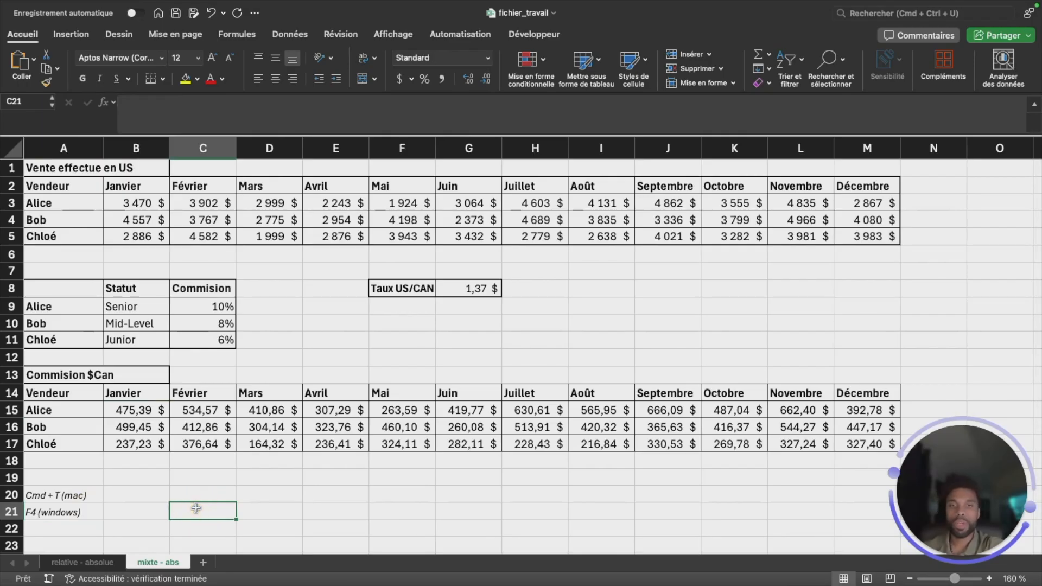